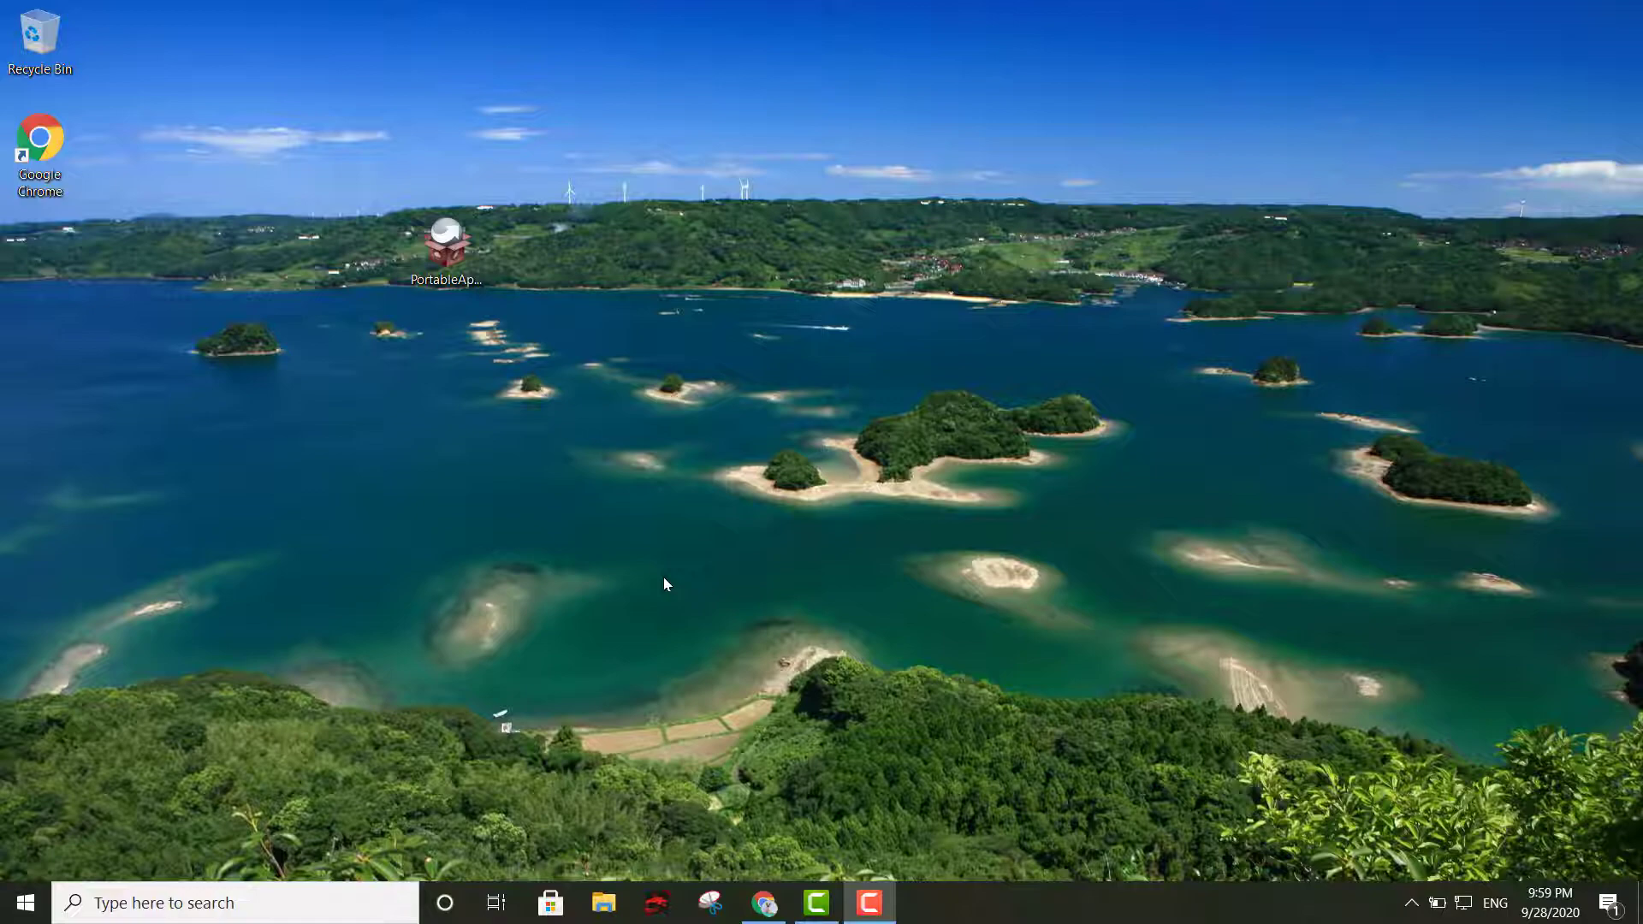
{"action": "left_click", "coordinate": [764, 902]}
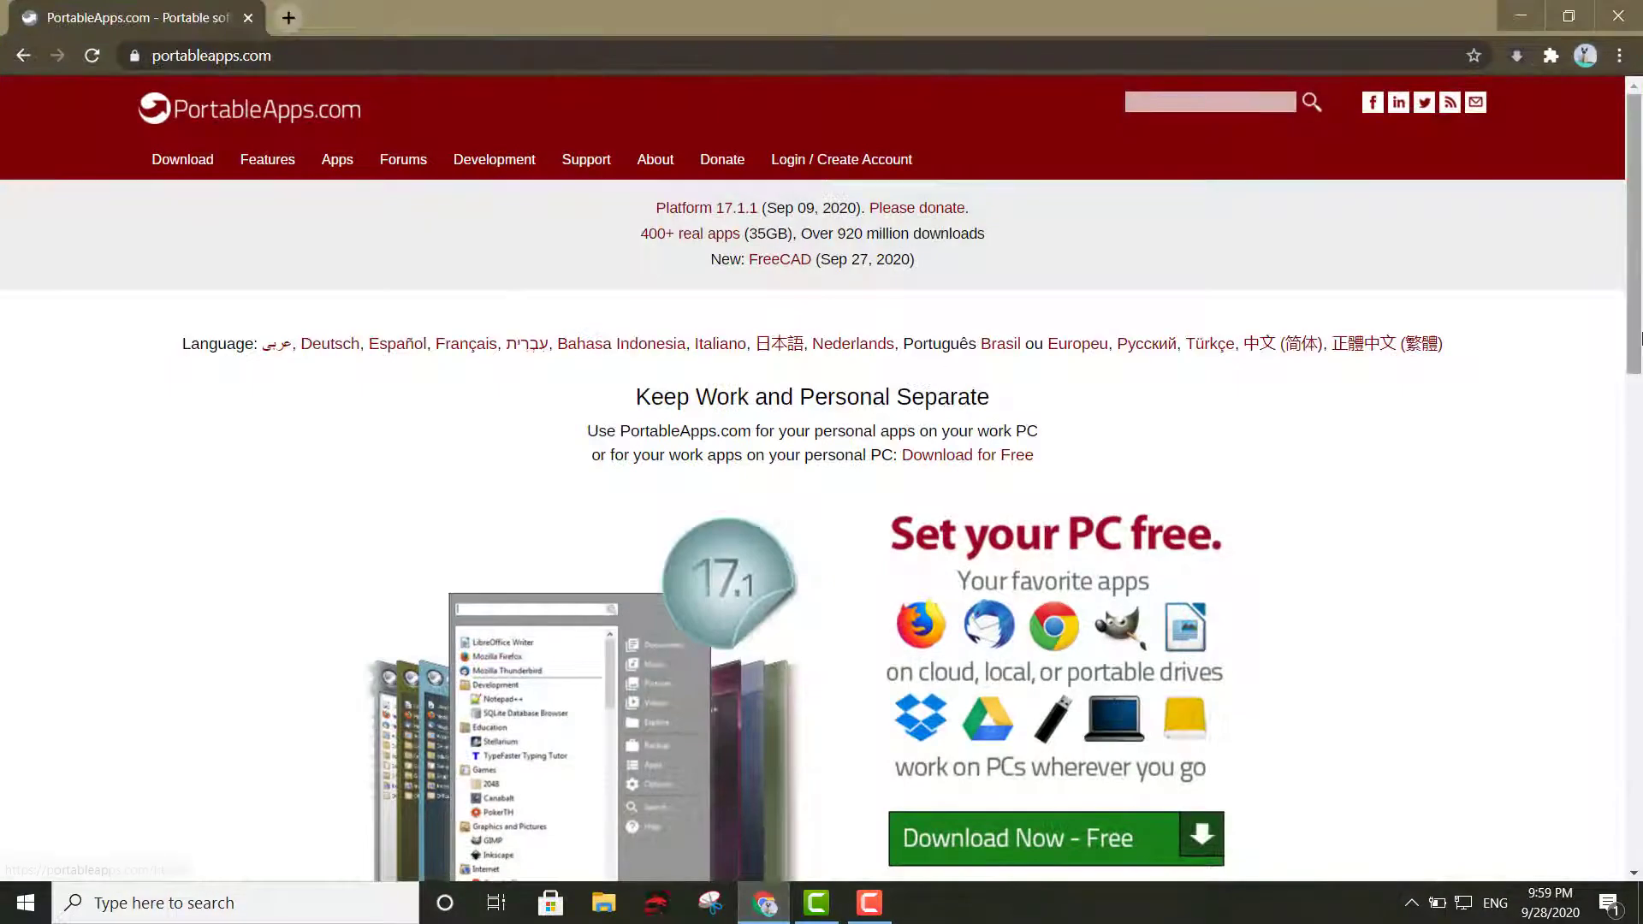
{"action": "scroll", "coordinate": [1636, 233], "scroll_direction": "down", "scroll_amount": 6}
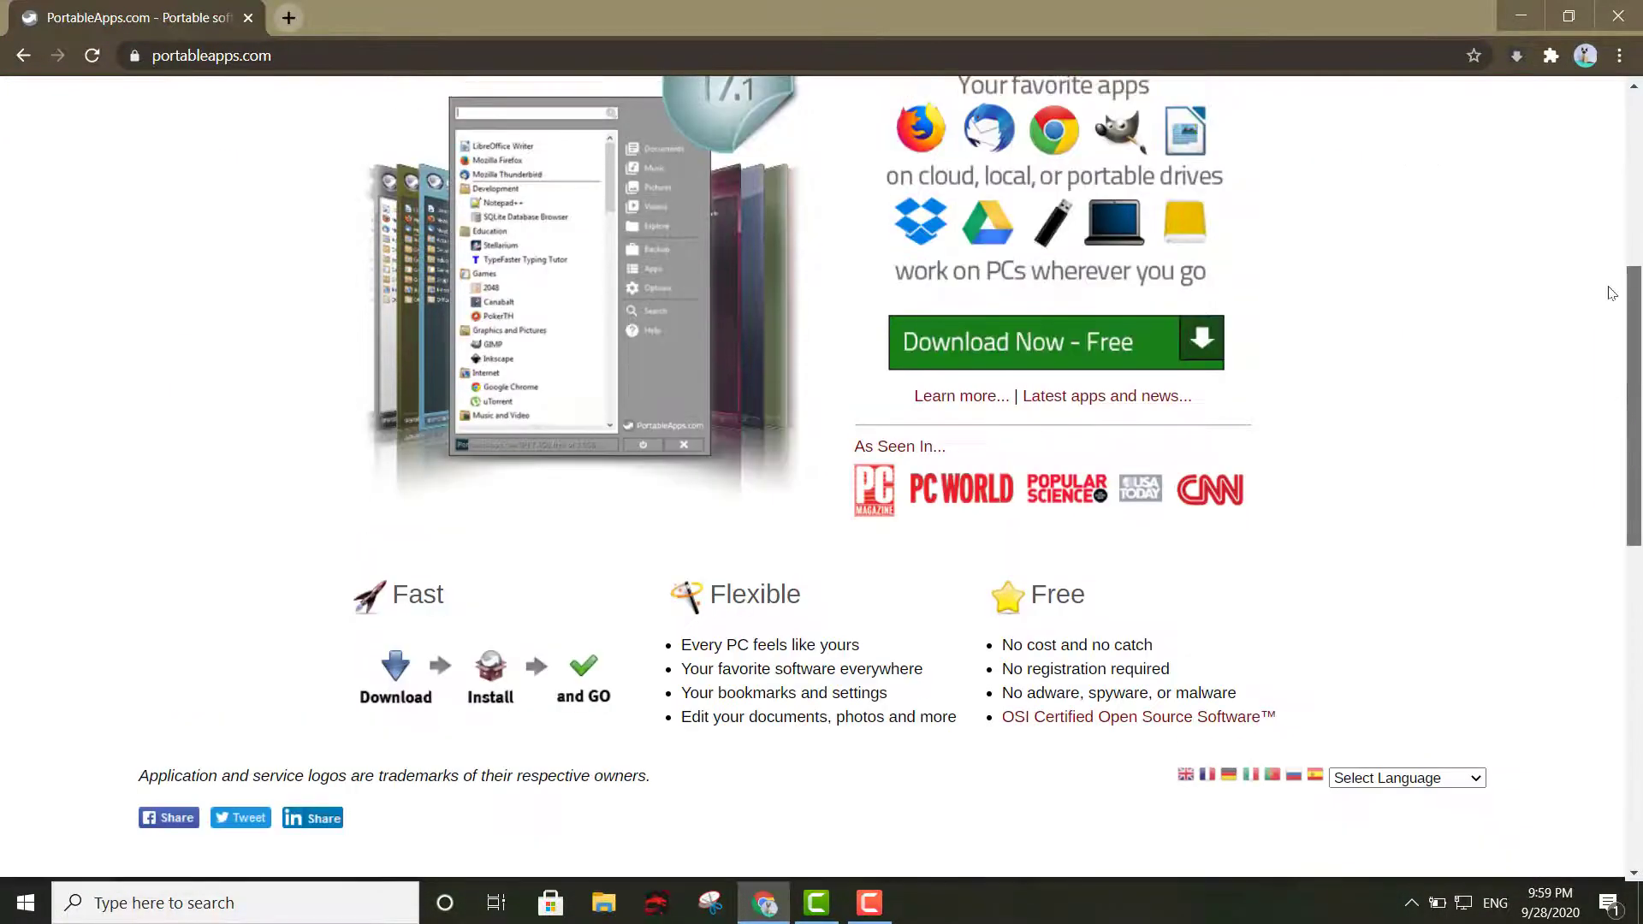
{"action": "scroll", "coordinate": [1600, 170], "scroll_direction": "up", "scroll_amount": 6}
{"action": "scroll", "coordinate": [1600, 172], "scroll_direction": "down", "scroll_amount": 2}
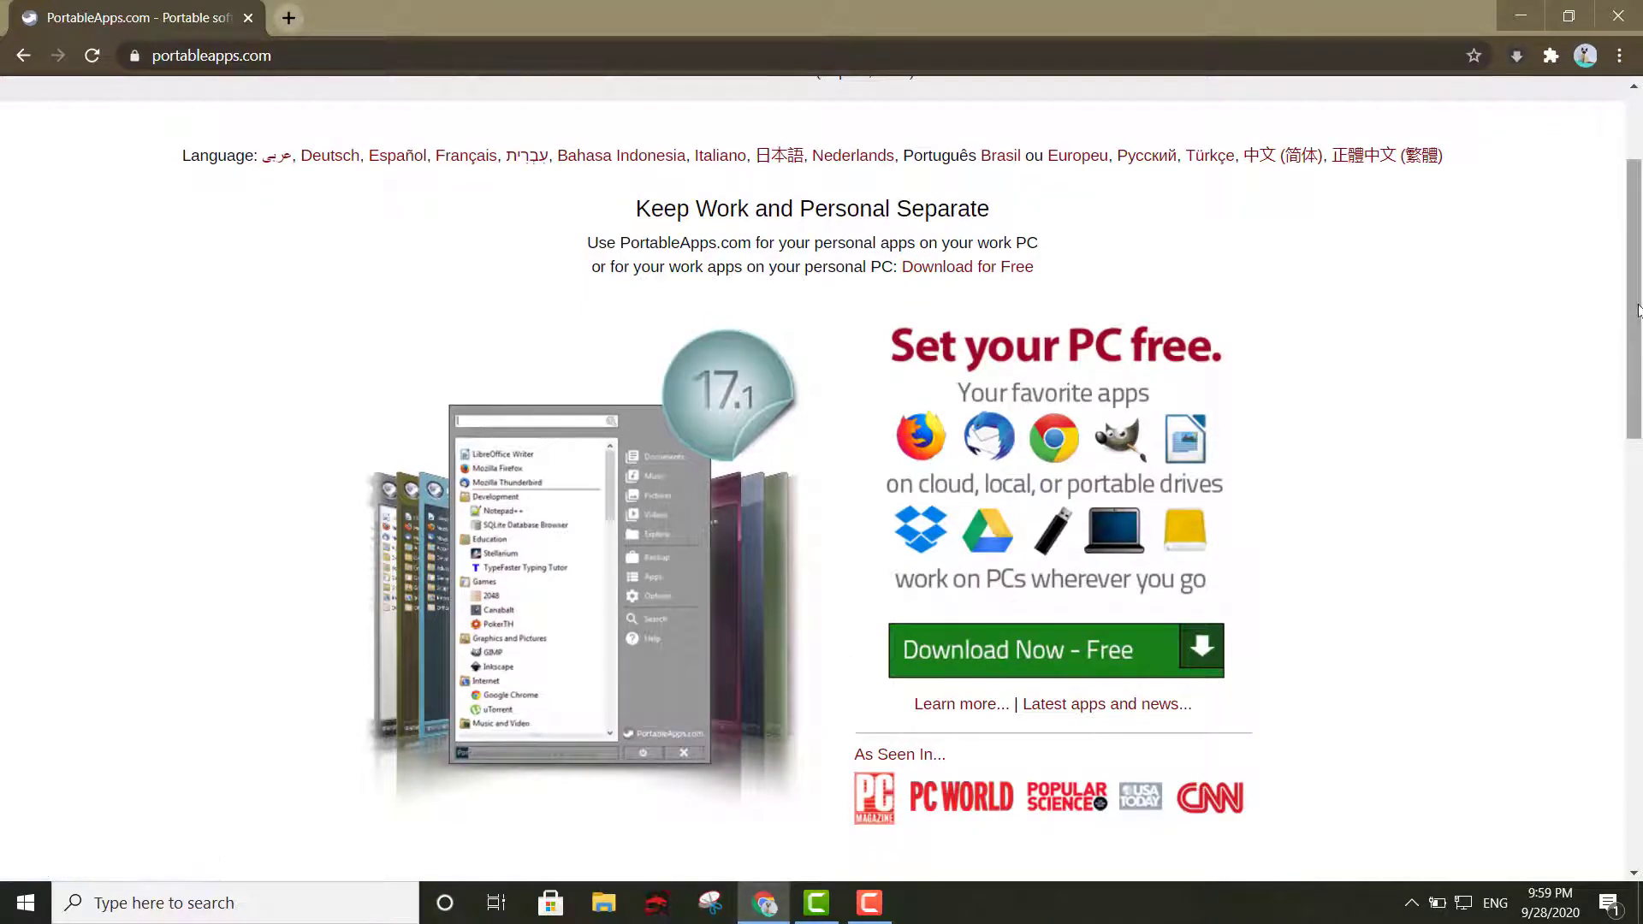
{"action": "left_click_drag", "start_coordinate": [1636, 312], "coordinate": [1593, 259]}
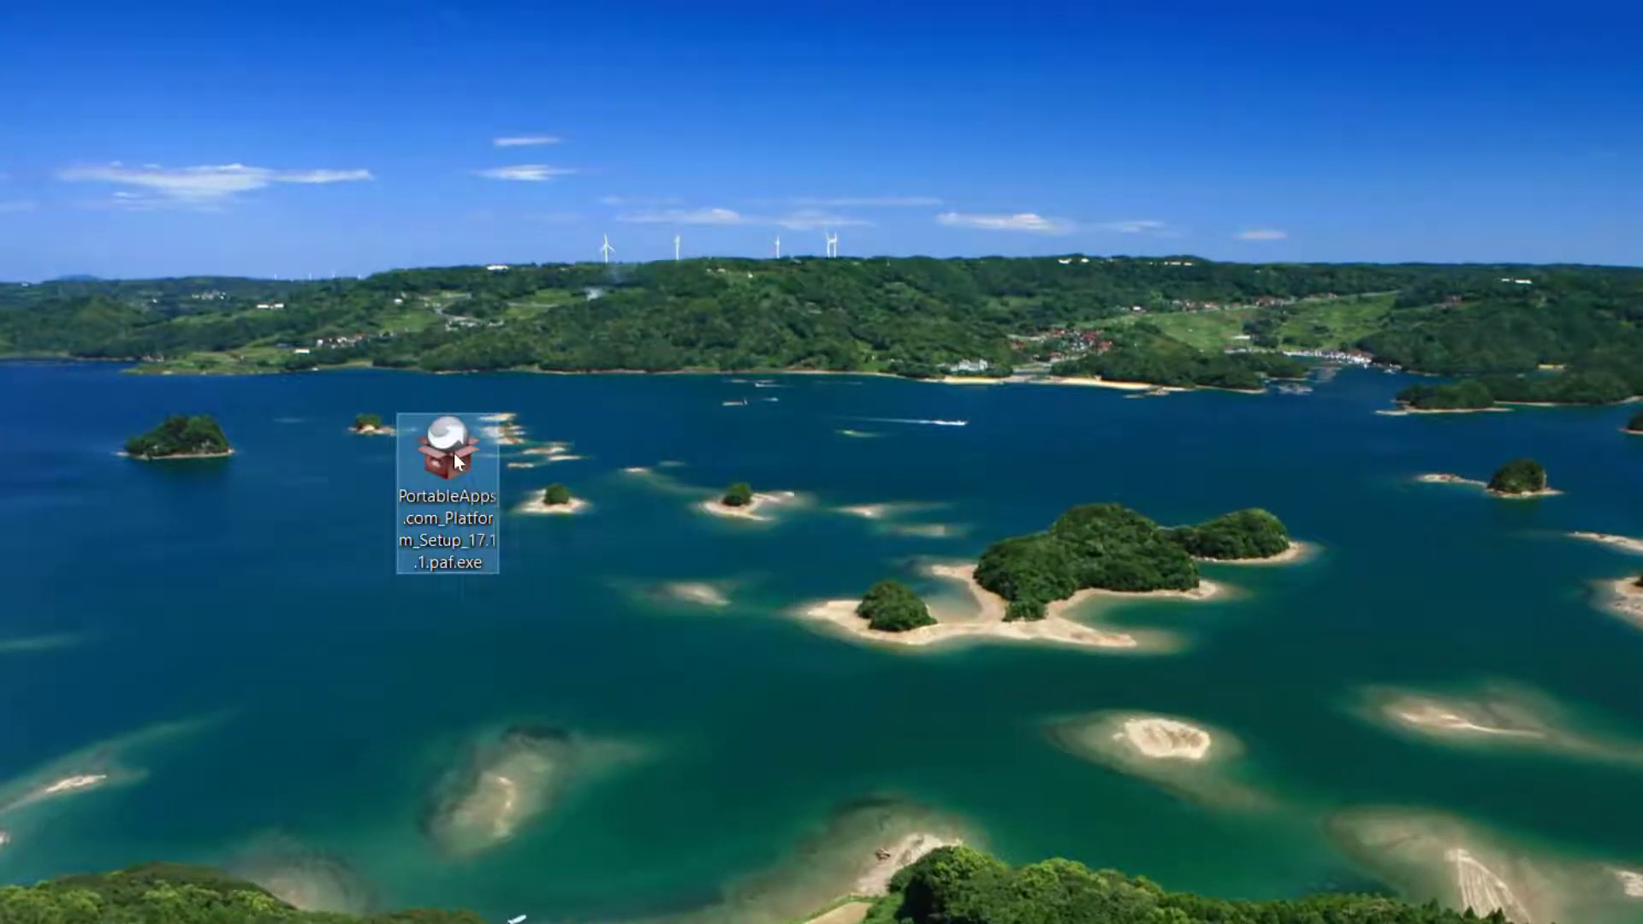
Step: Launch the PortableApps.com Platform setup in English and accept the license agreement
{"action": "double_click", "coordinate": [453, 453]}
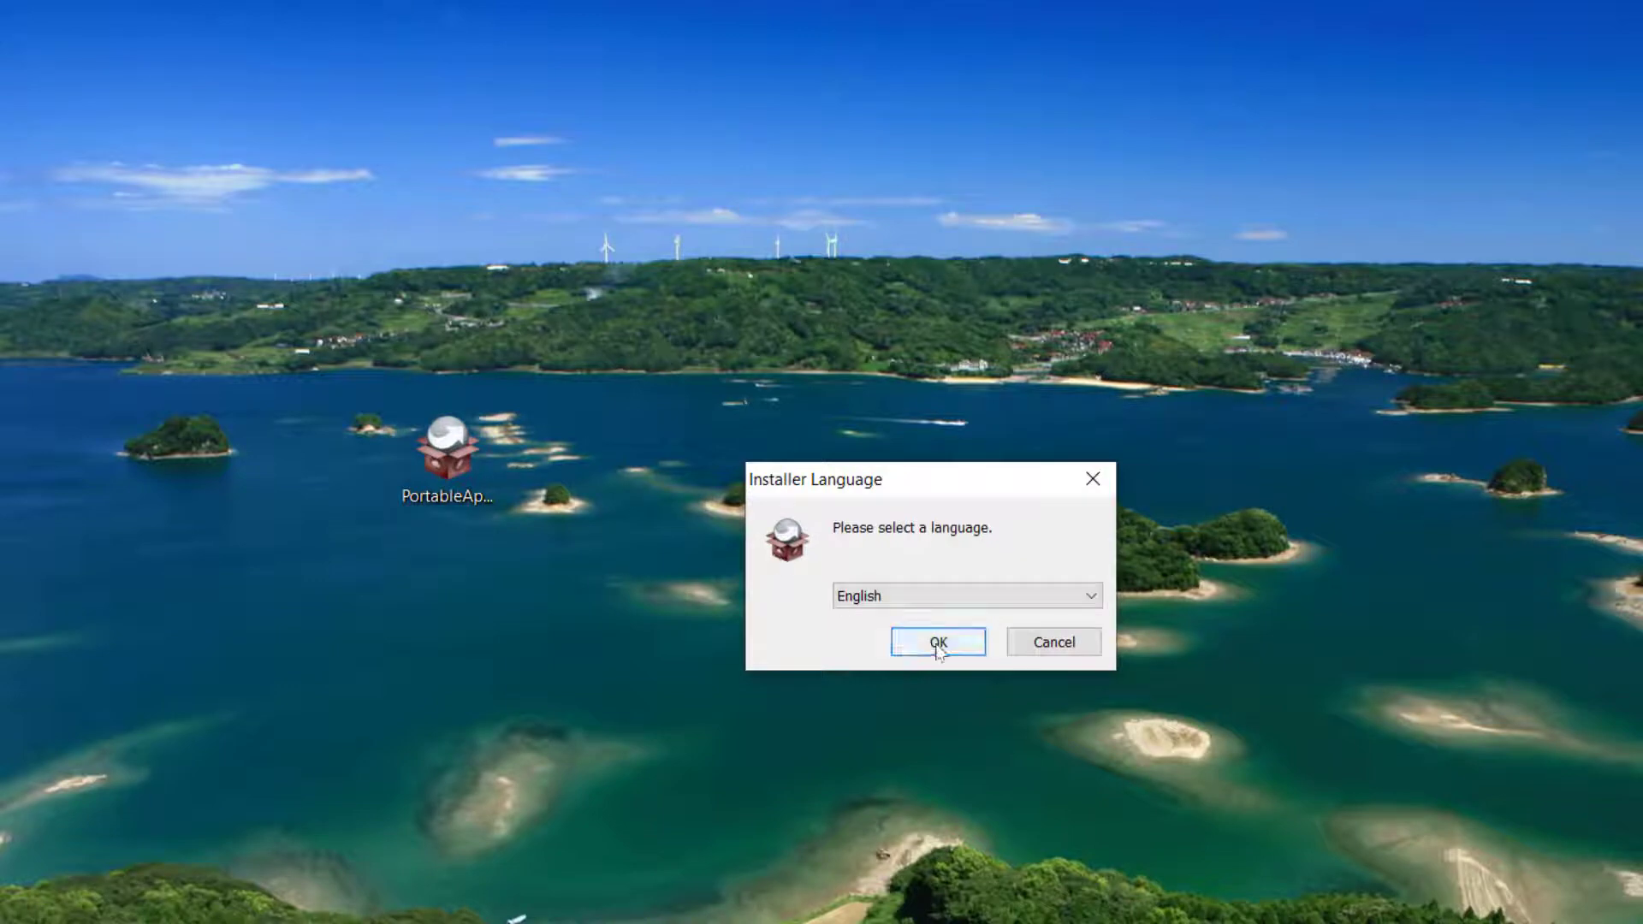
{"action": "left_click", "coordinate": [938, 643]}
{"action": "left_click", "coordinate": [1062, 795]}
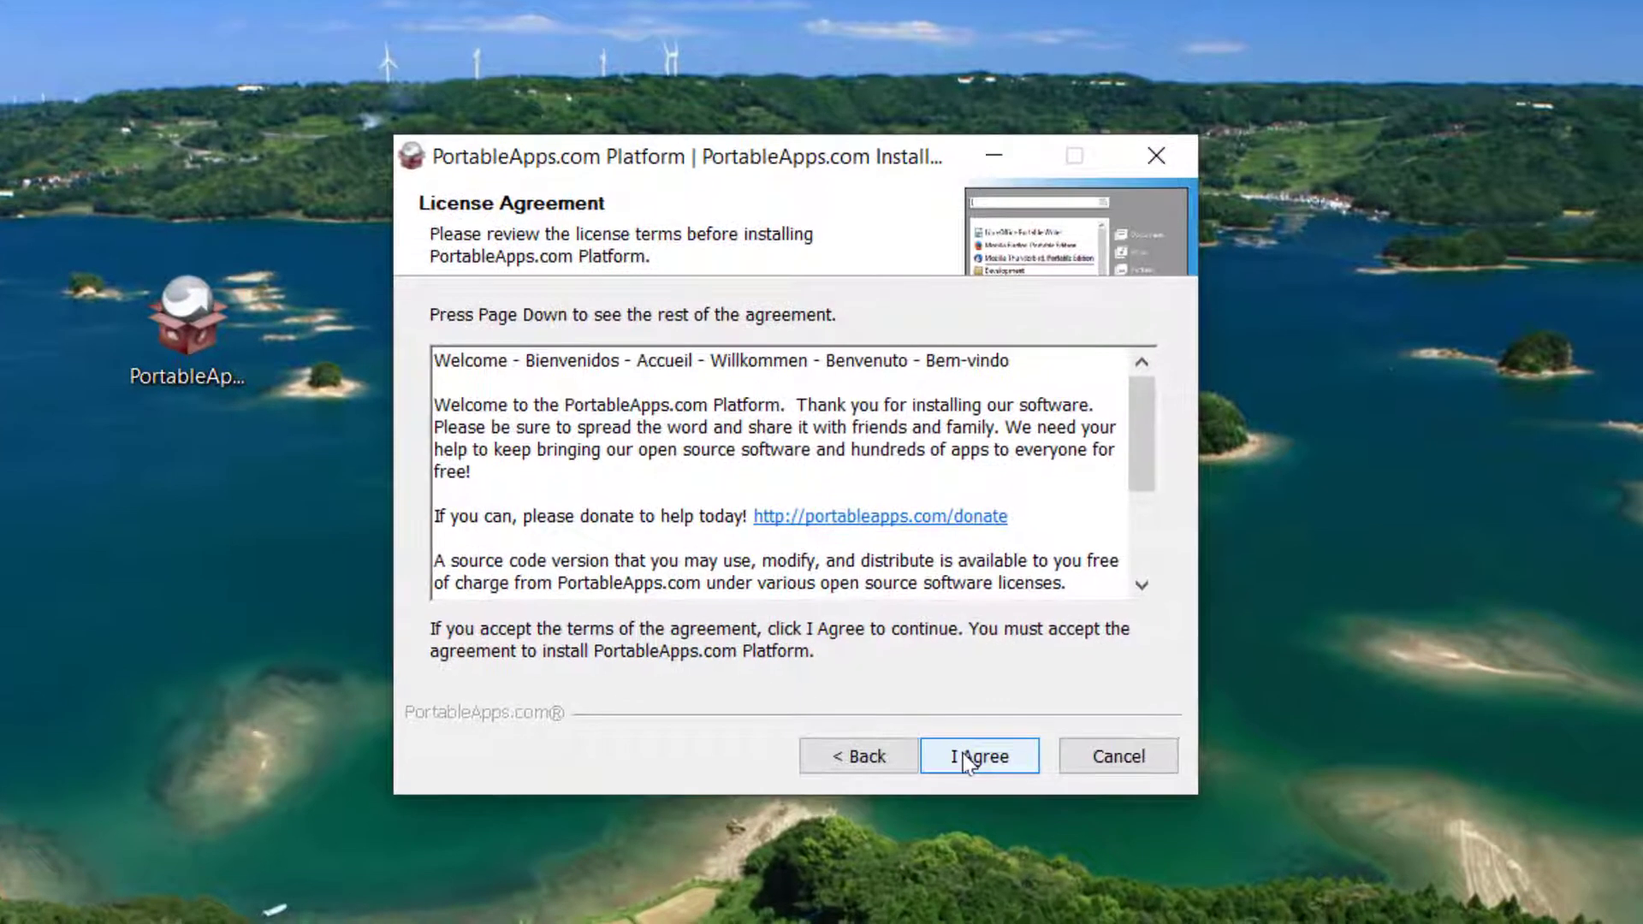
{"action": "left_click", "coordinate": [967, 761]}
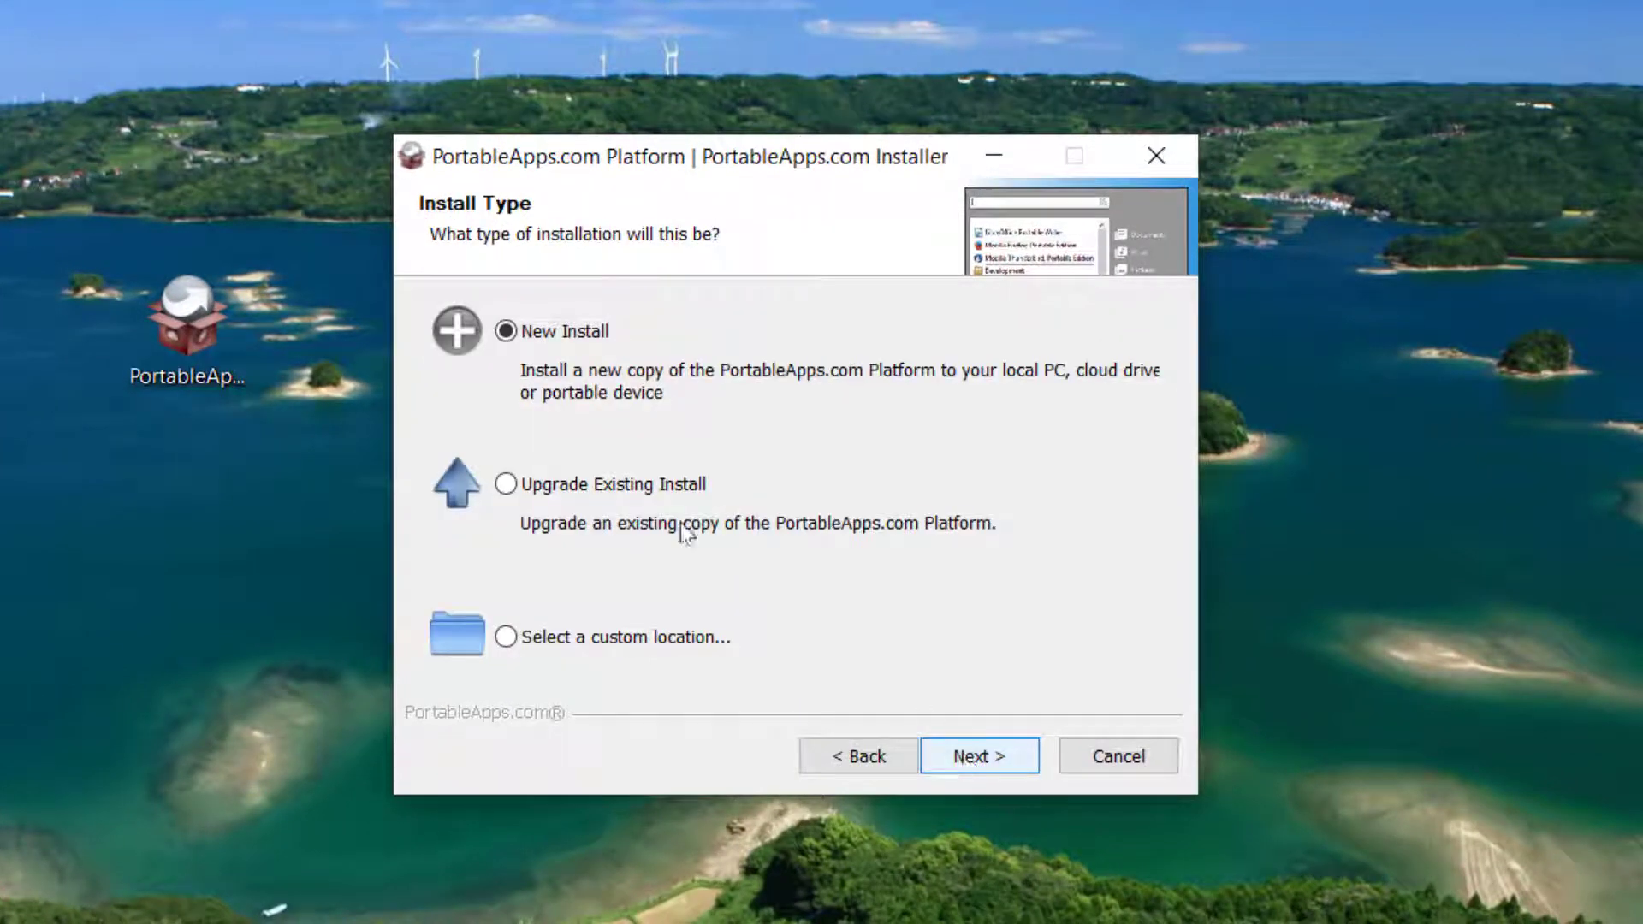
Step: Choose a new portable install to a custom location on the Desktop and start installing
{"action": "left_click", "coordinate": [985, 767]}
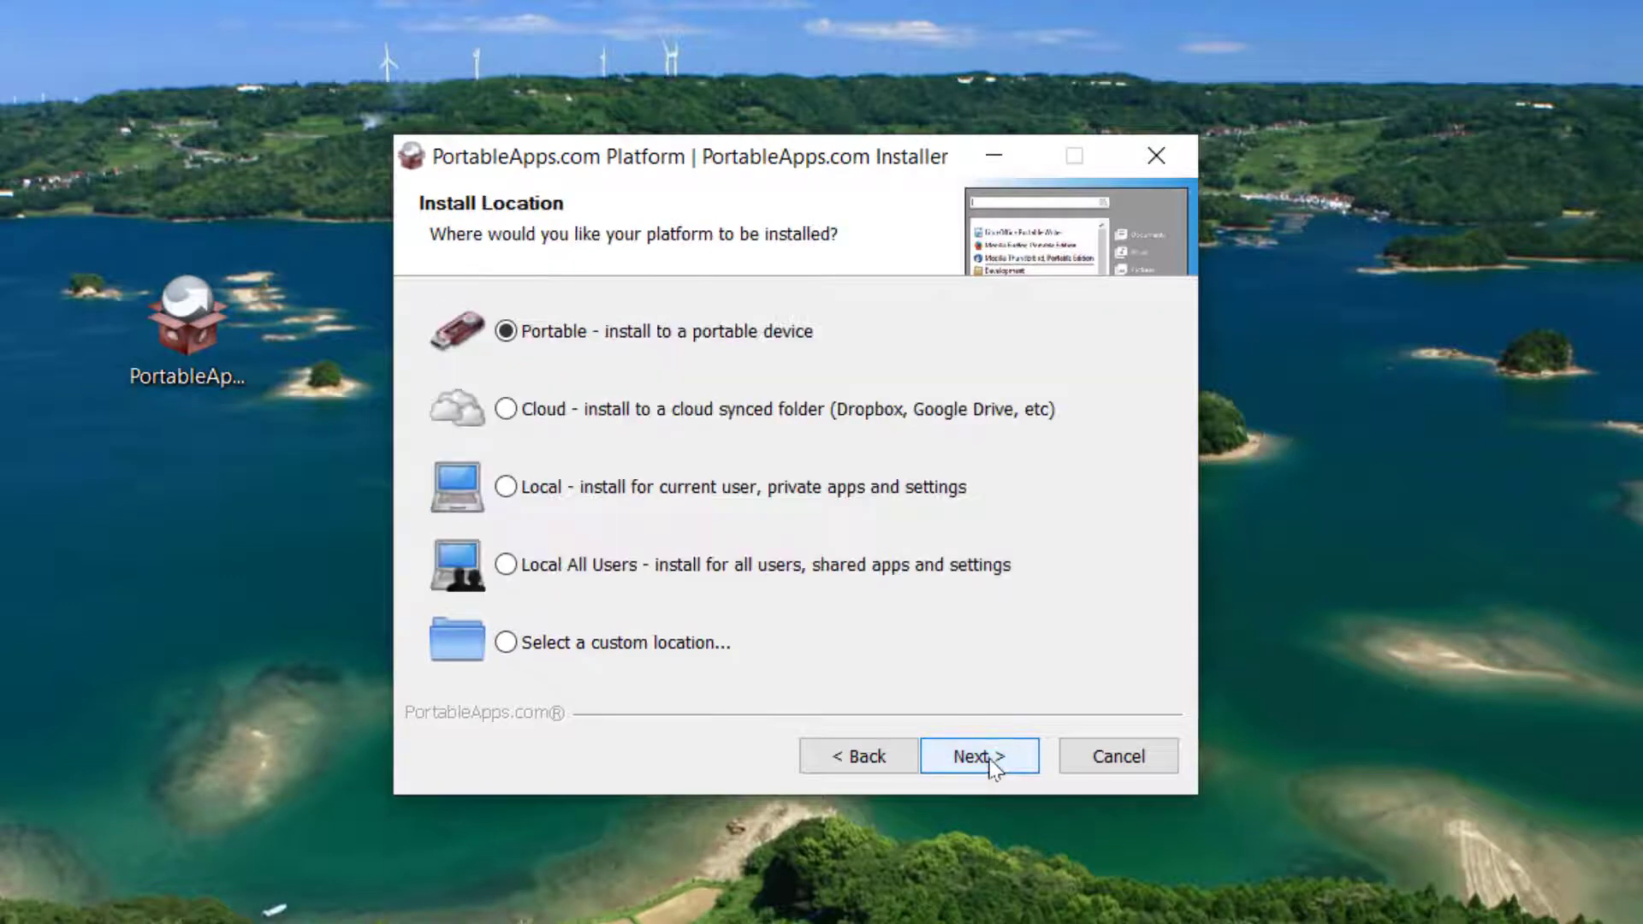
{"action": "left_click", "coordinate": [992, 764]}
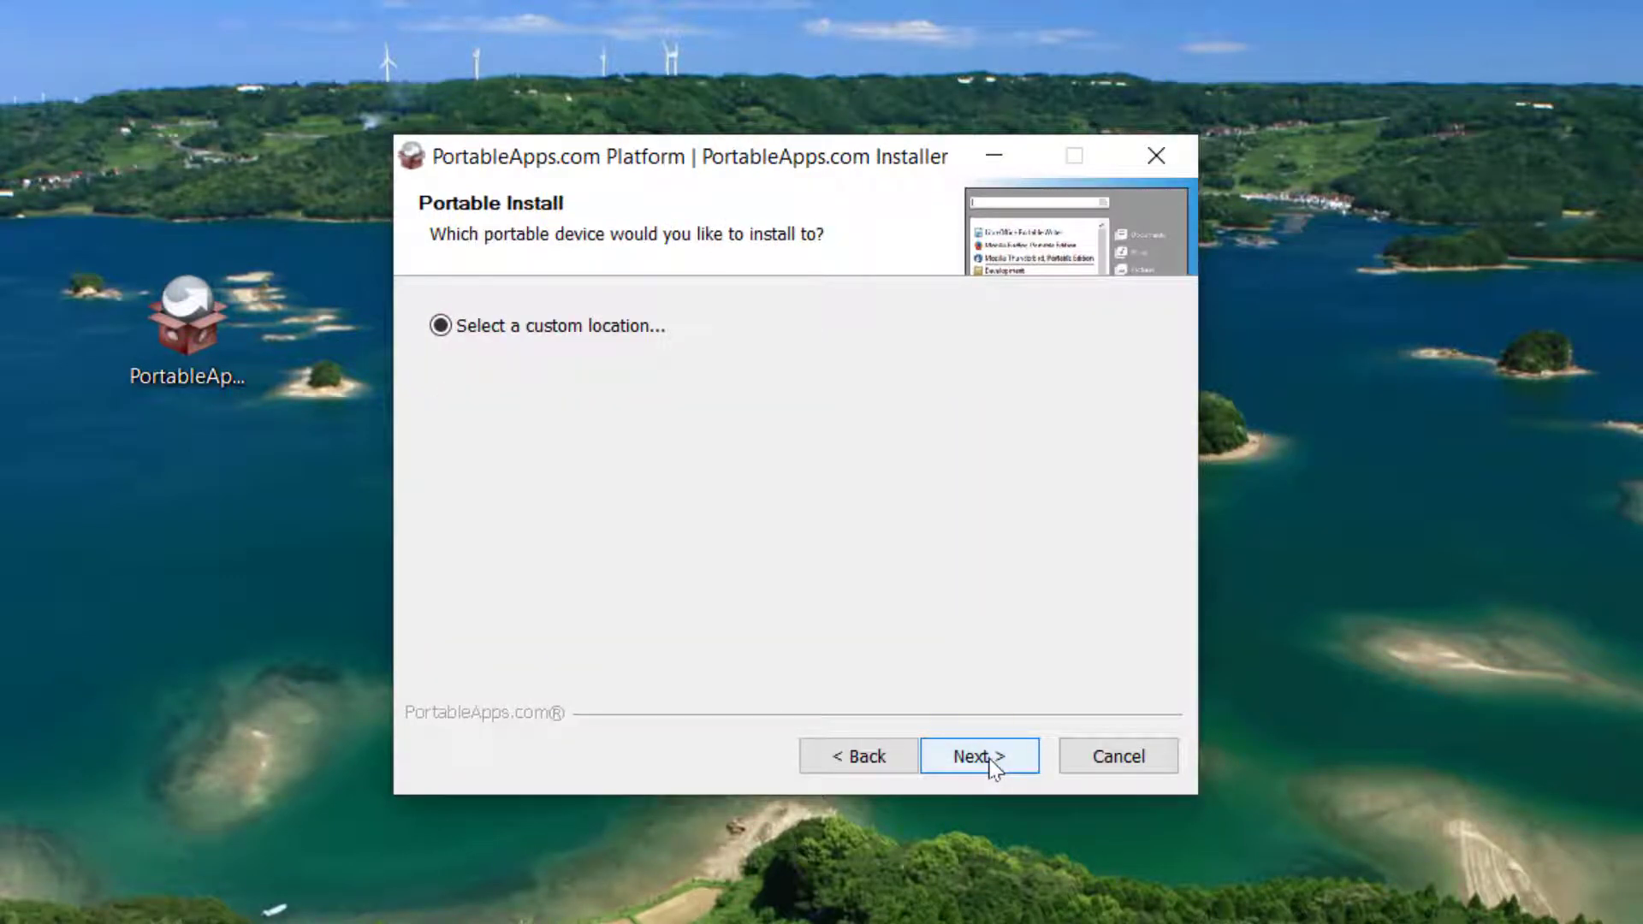
{"action": "left_click", "coordinate": [862, 756]}
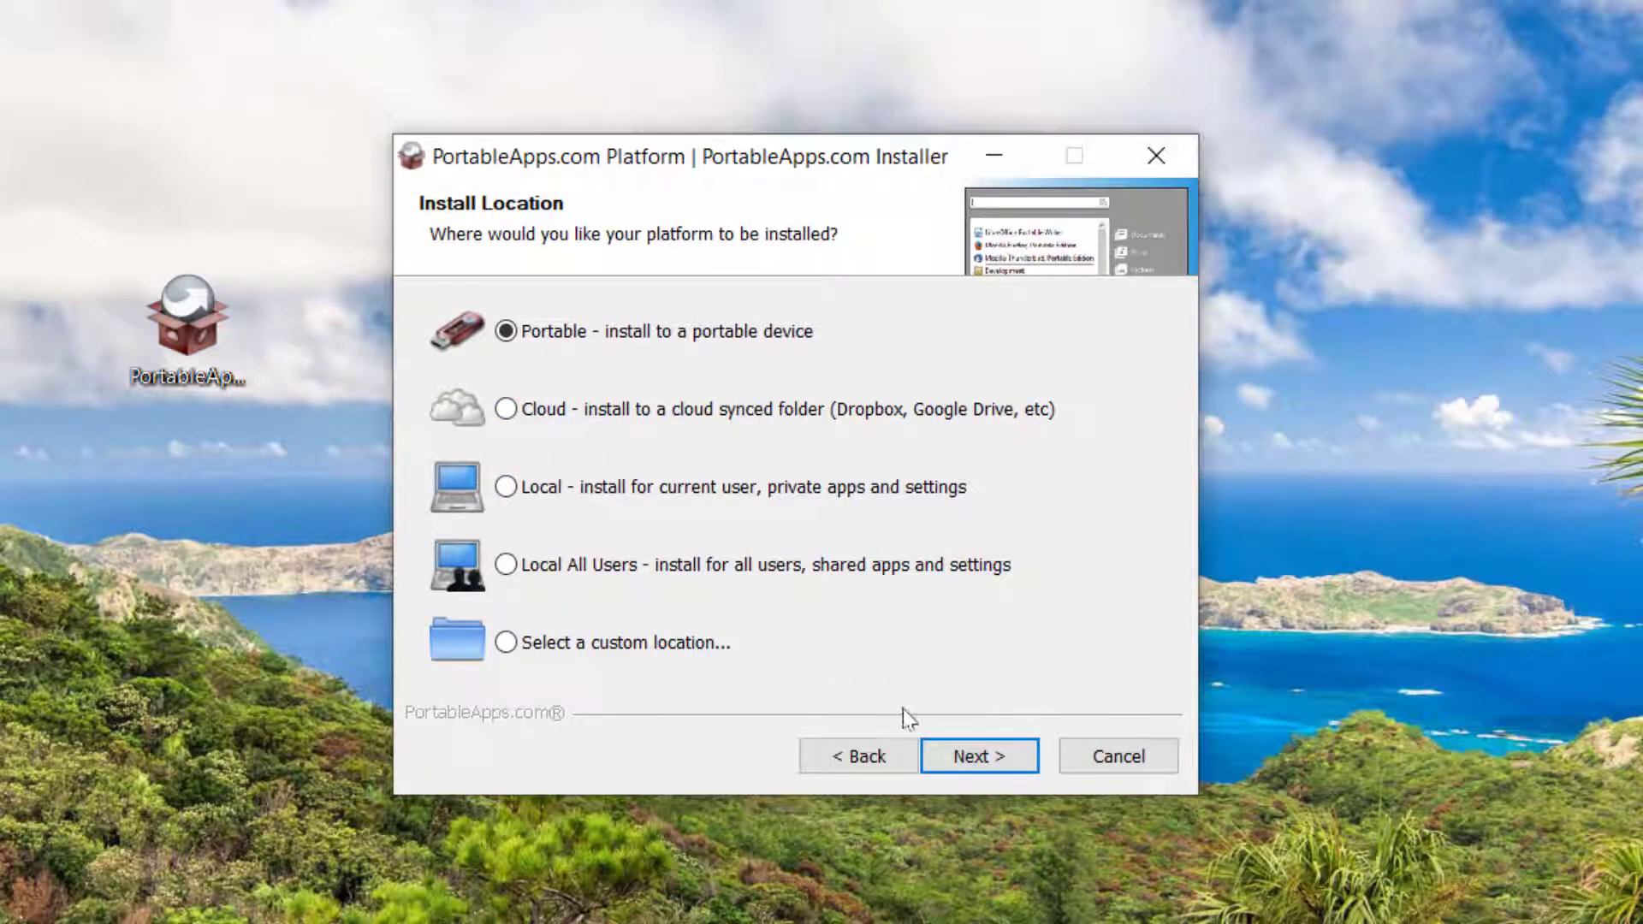
{"action": "left_click", "coordinate": [986, 760]}
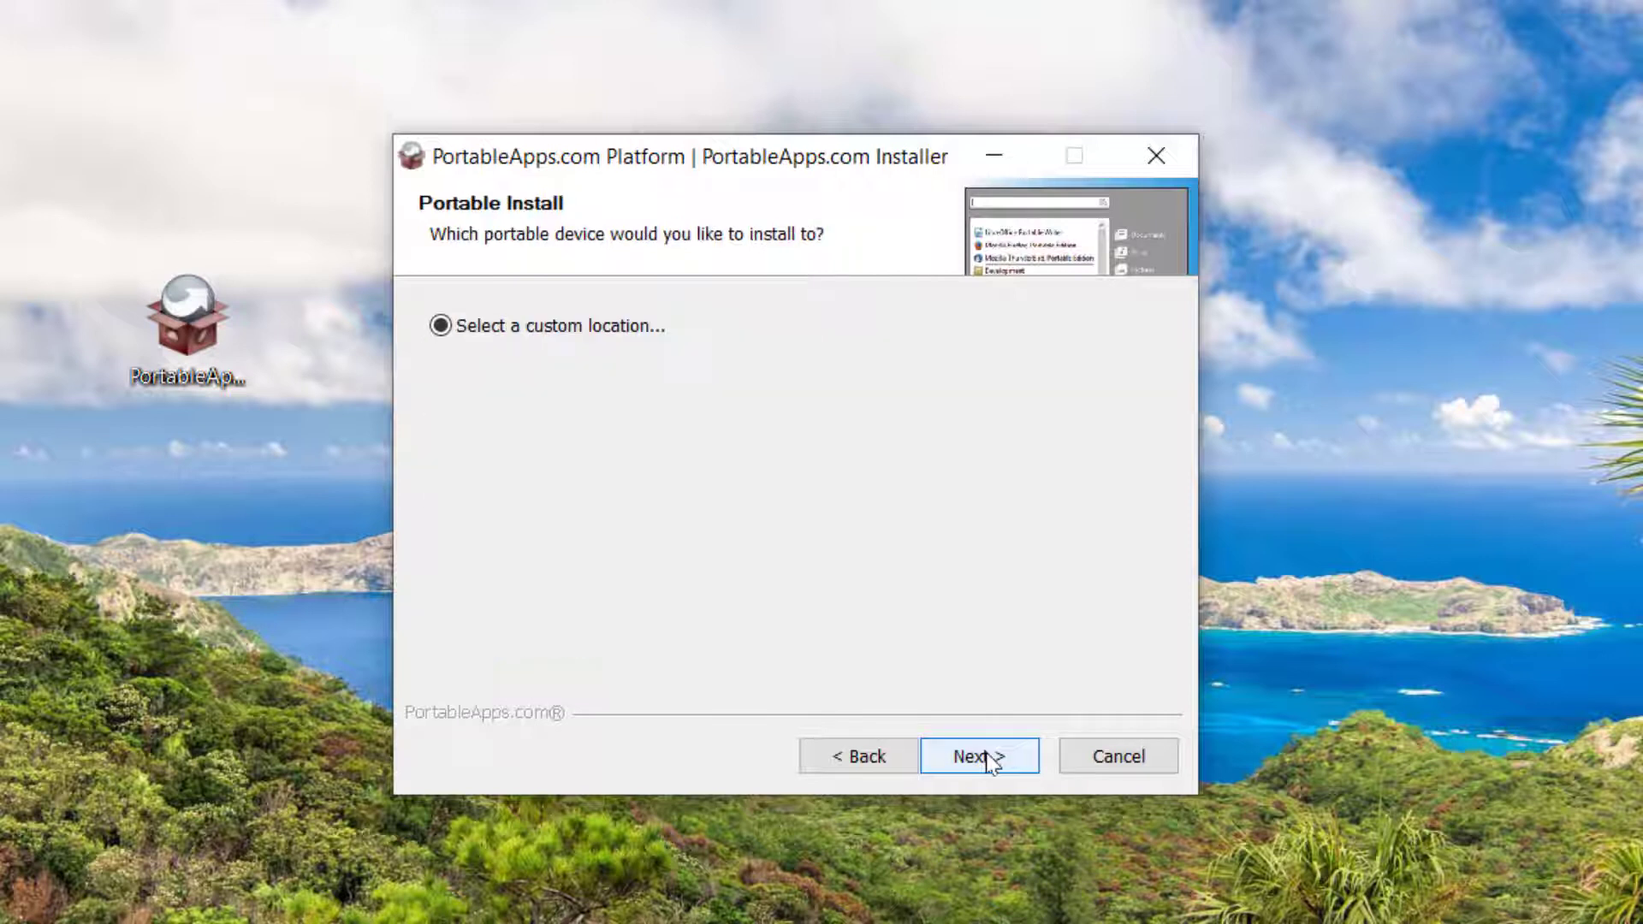
{"action": "left_click", "coordinate": [985, 760]}
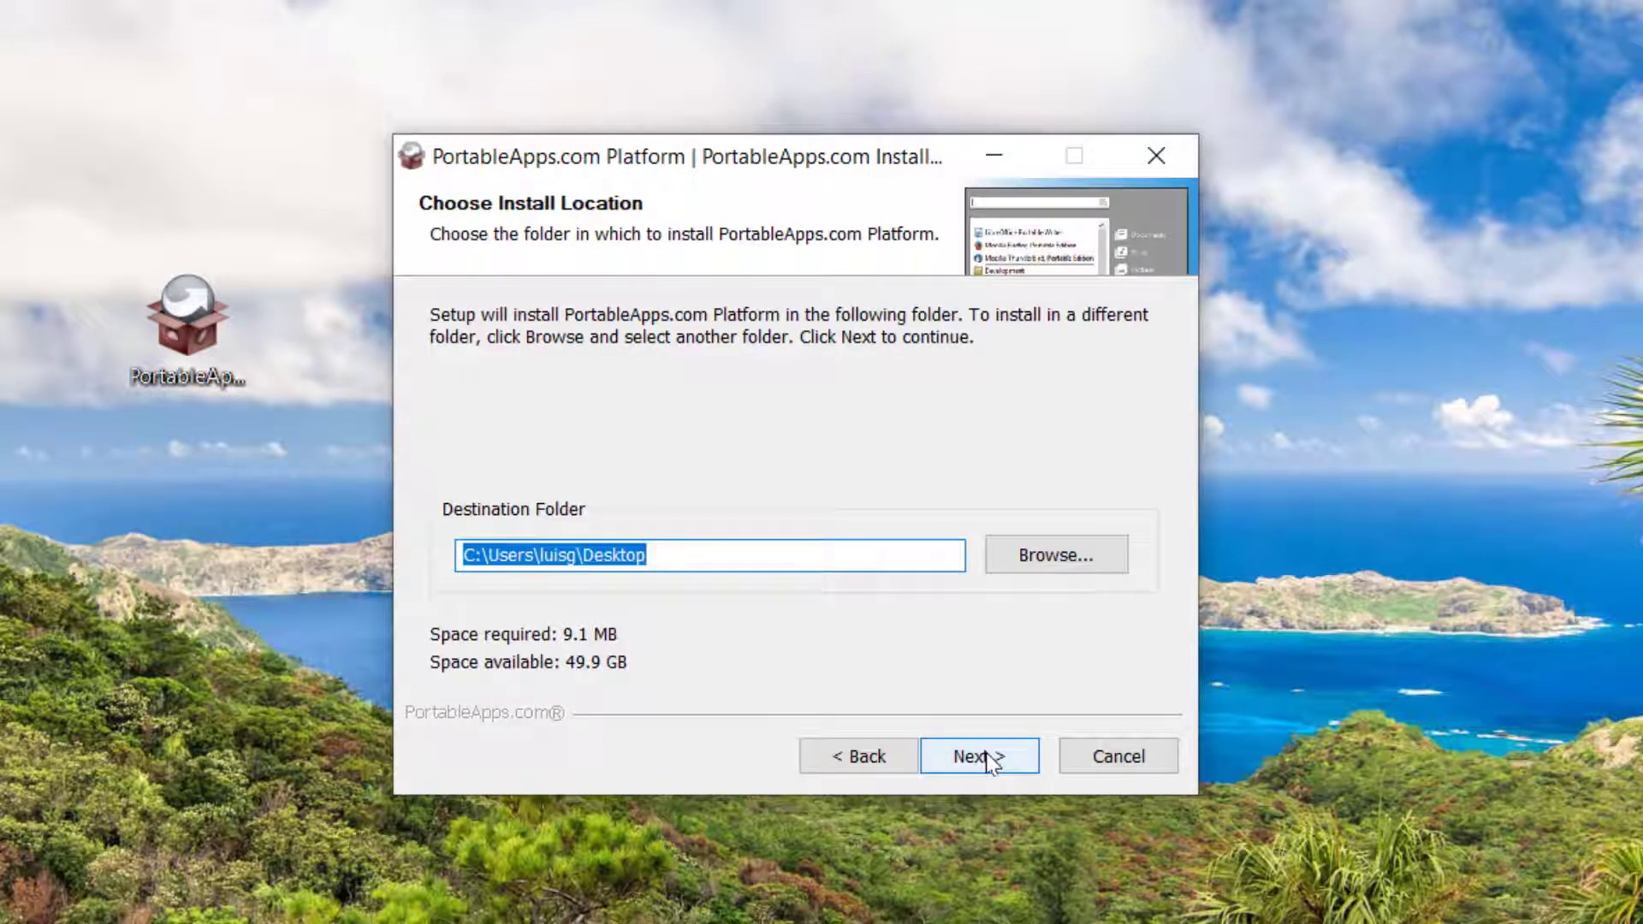
{"action": "left_click", "coordinate": [985, 761]}
{"action": "left_click", "coordinate": [985, 760]}
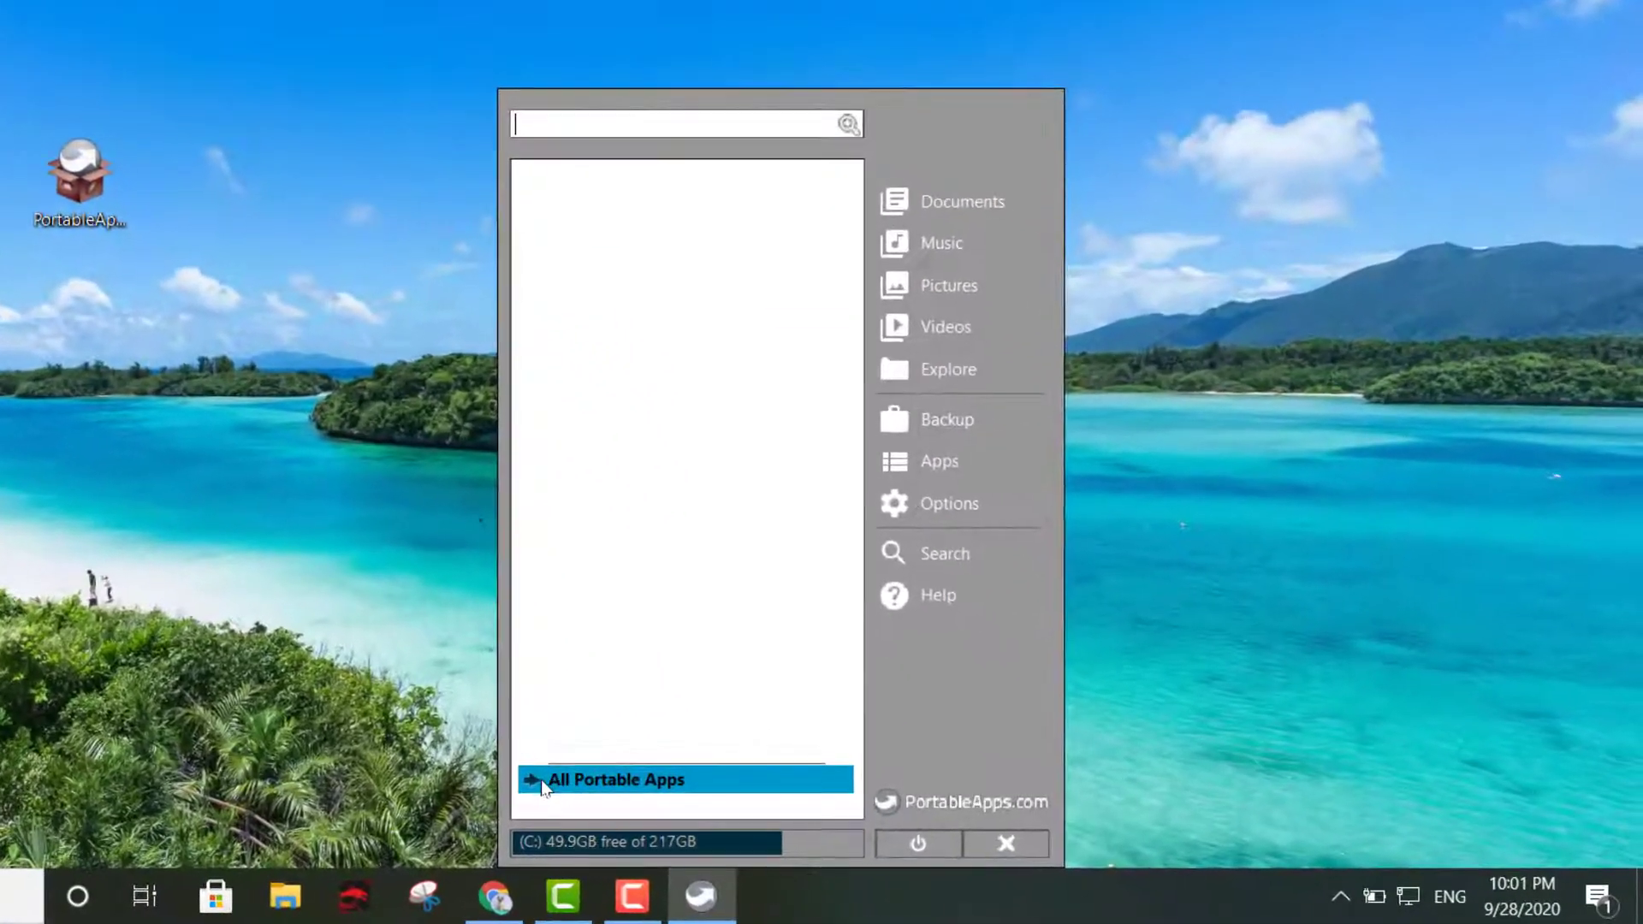
Step: Open the Apps menu and reveal Get More Apps options: By Category, By Title, New Releases, Recently Updated
{"action": "left_click", "coordinate": [692, 801]}
{"action": "left_click", "coordinate": [541, 781]}
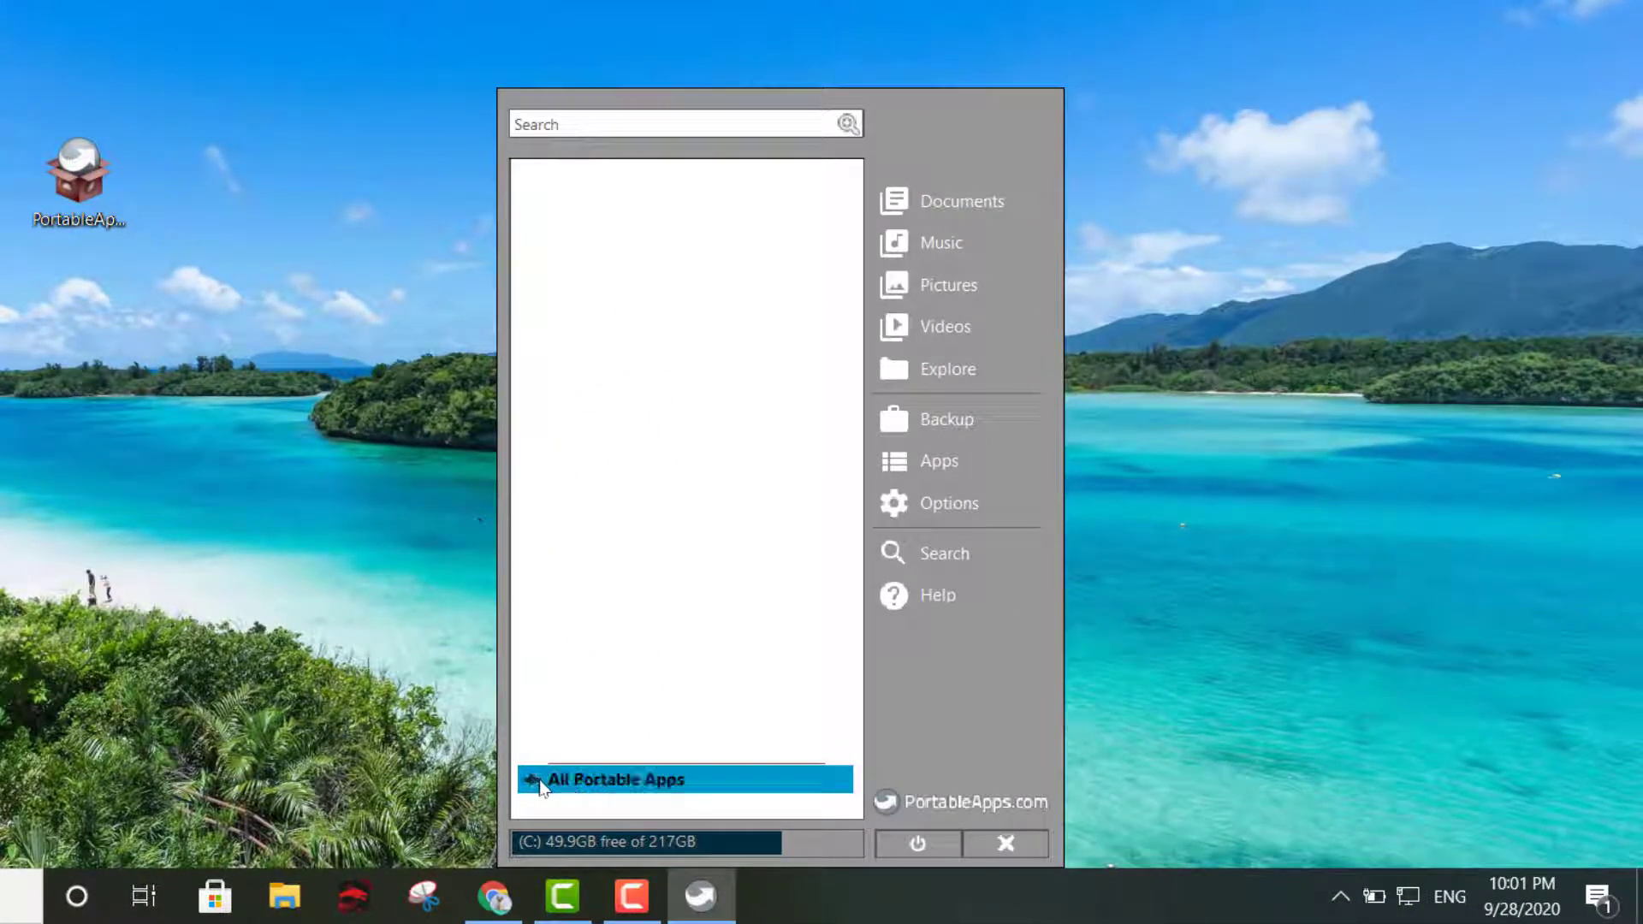
{"action": "left_click", "coordinate": [929, 461]}
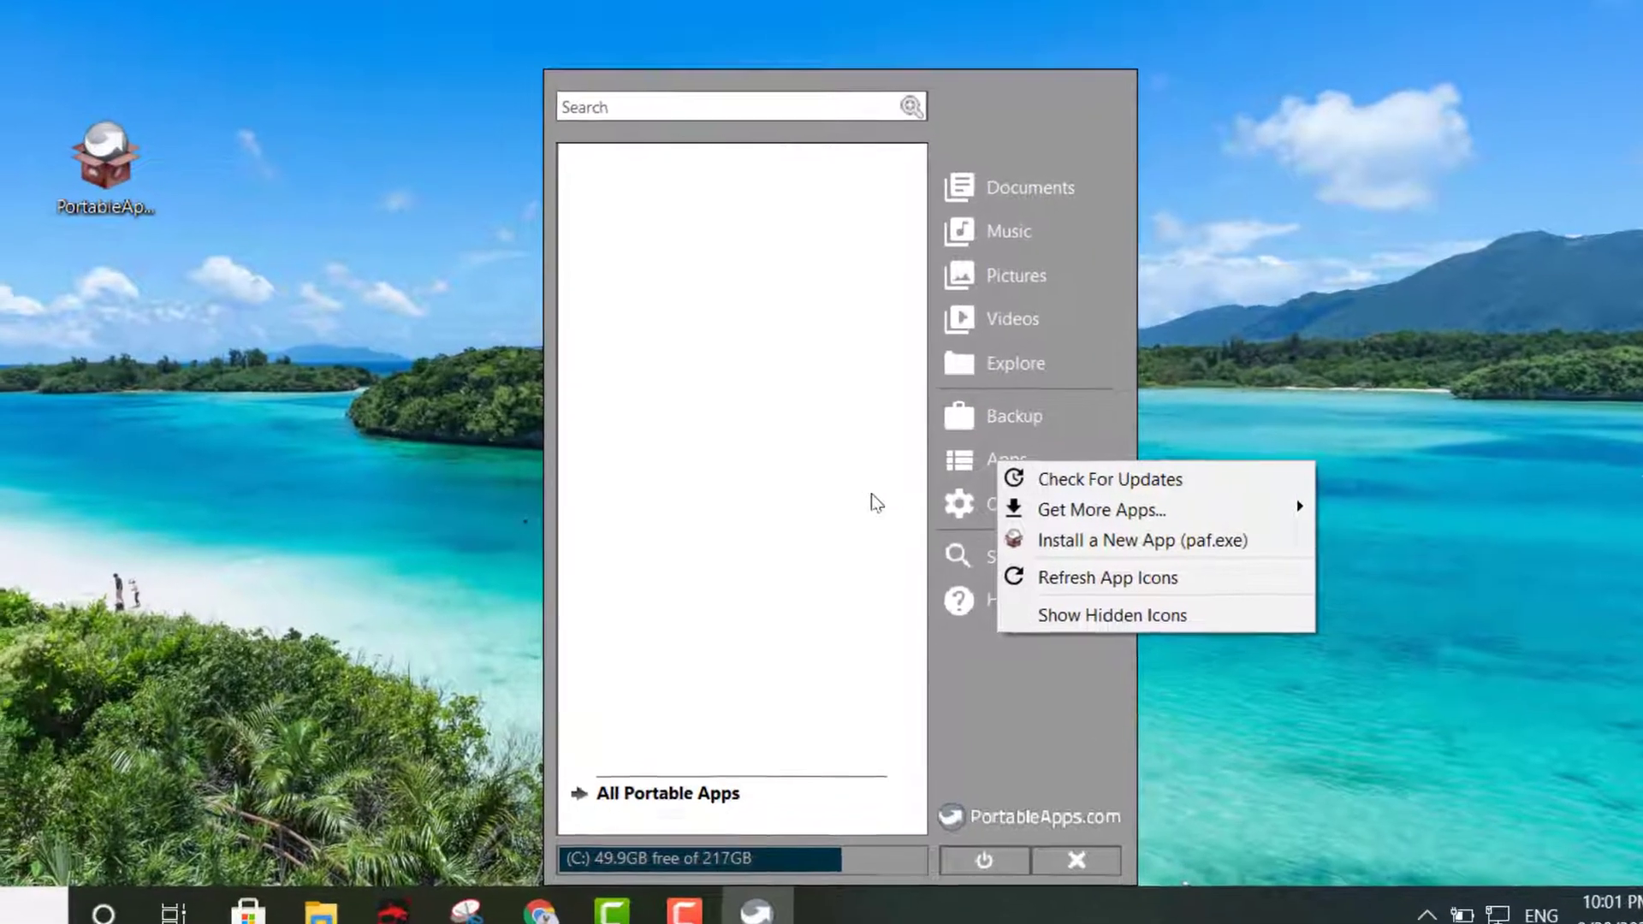
{"action": "left_click", "coordinate": [873, 504]}
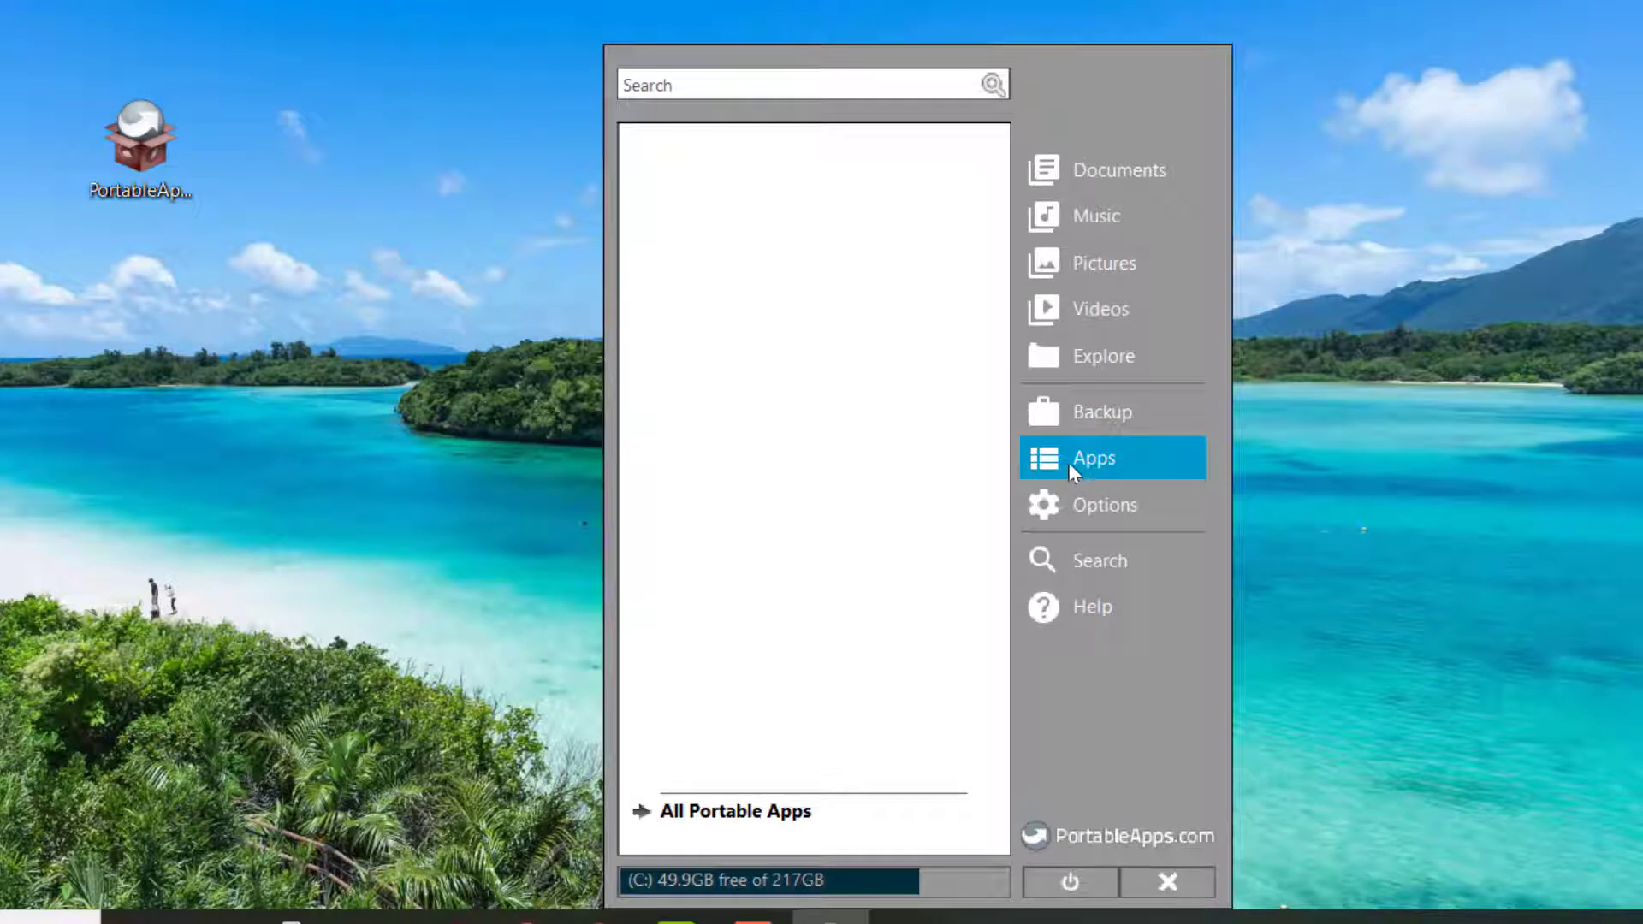
{"action": "left_click", "coordinate": [1067, 463]}
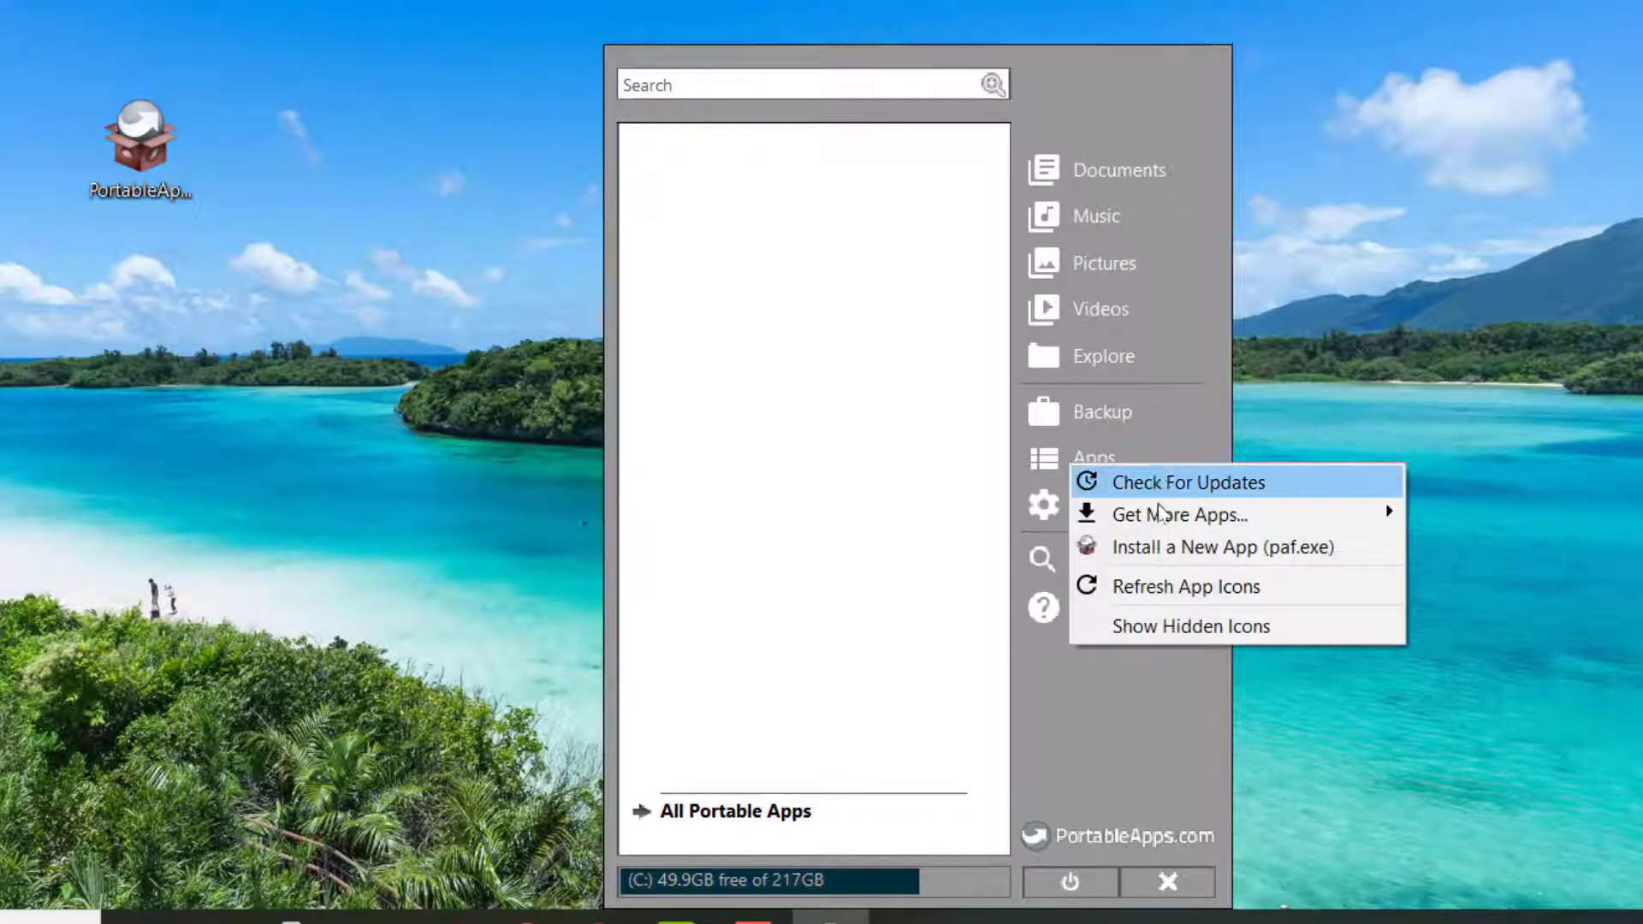
{"action": "mouse_move", "coordinate": [1146, 524]}
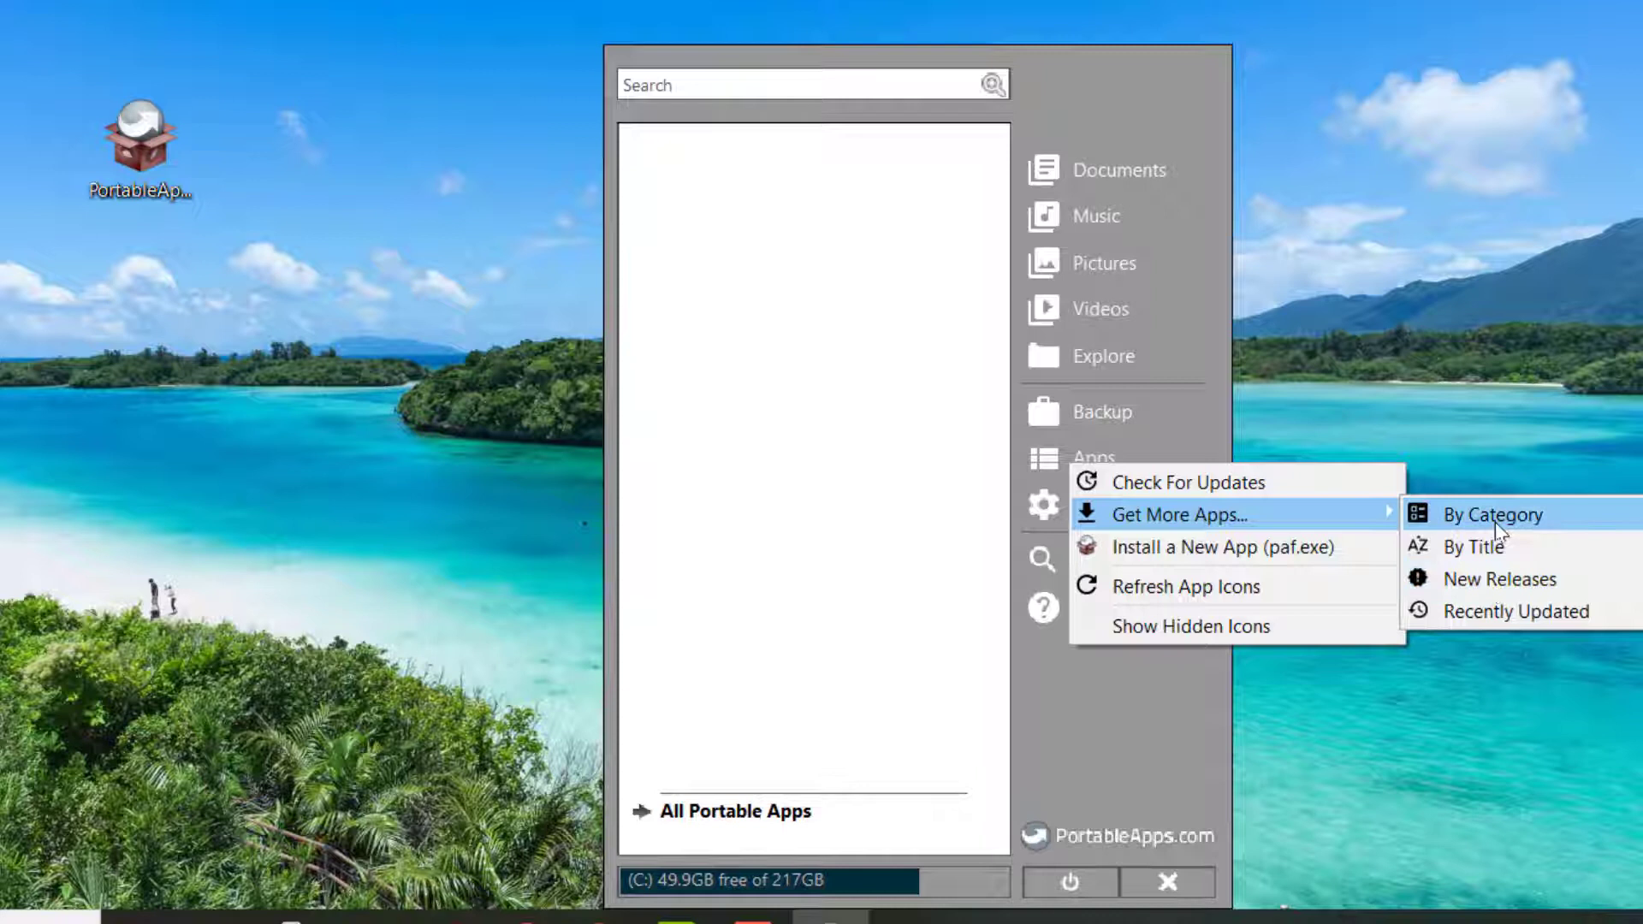
Step: Open the New Releases listing in the Portable App Directory
{"action": "left_click", "coordinate": [1487, 571]}
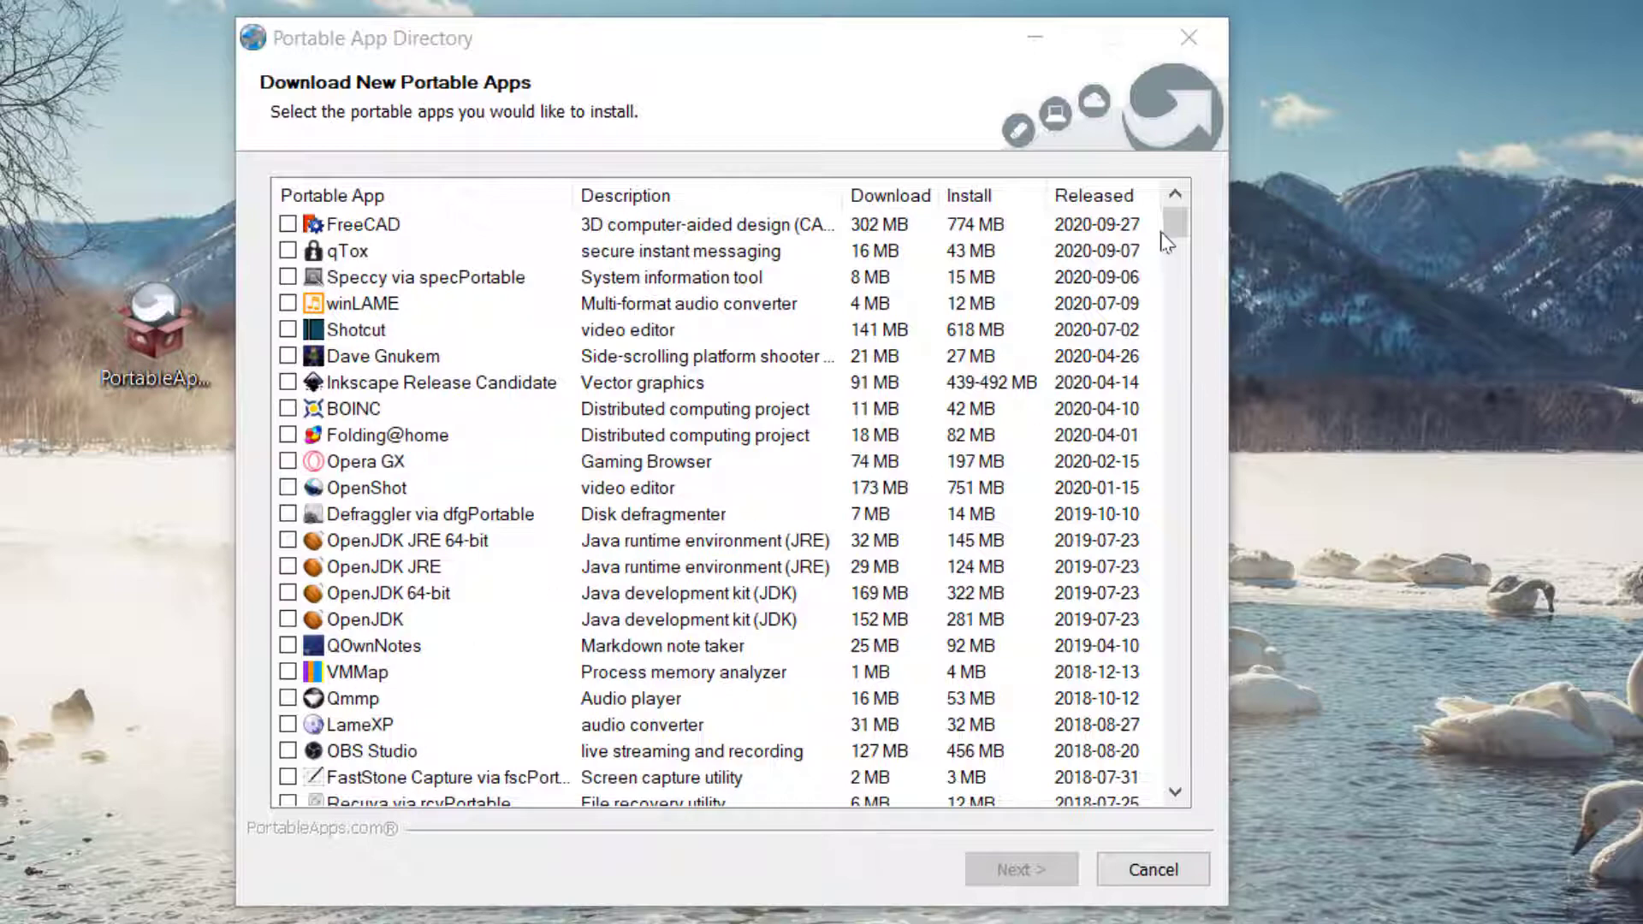
{"action": "left_click_drag", "start_coordinate": [1165, 238], "coordinate": [1170, 354]}
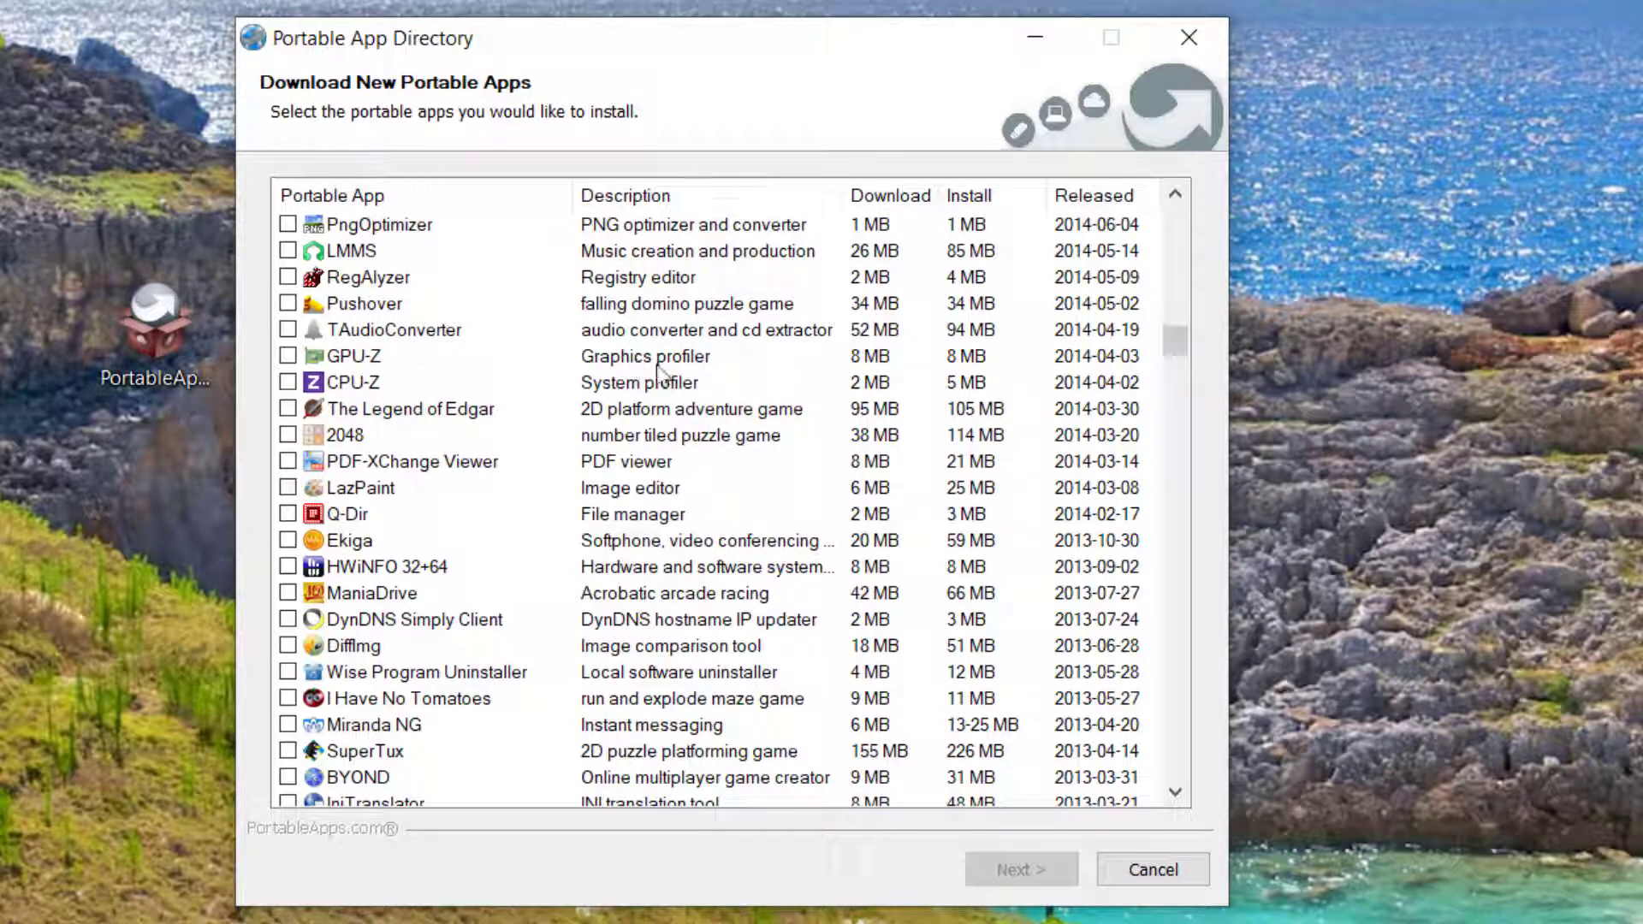
{"action": "left_click_drag", "start_coordinate": [1179, 348], "coordinate": [1161, 387]}
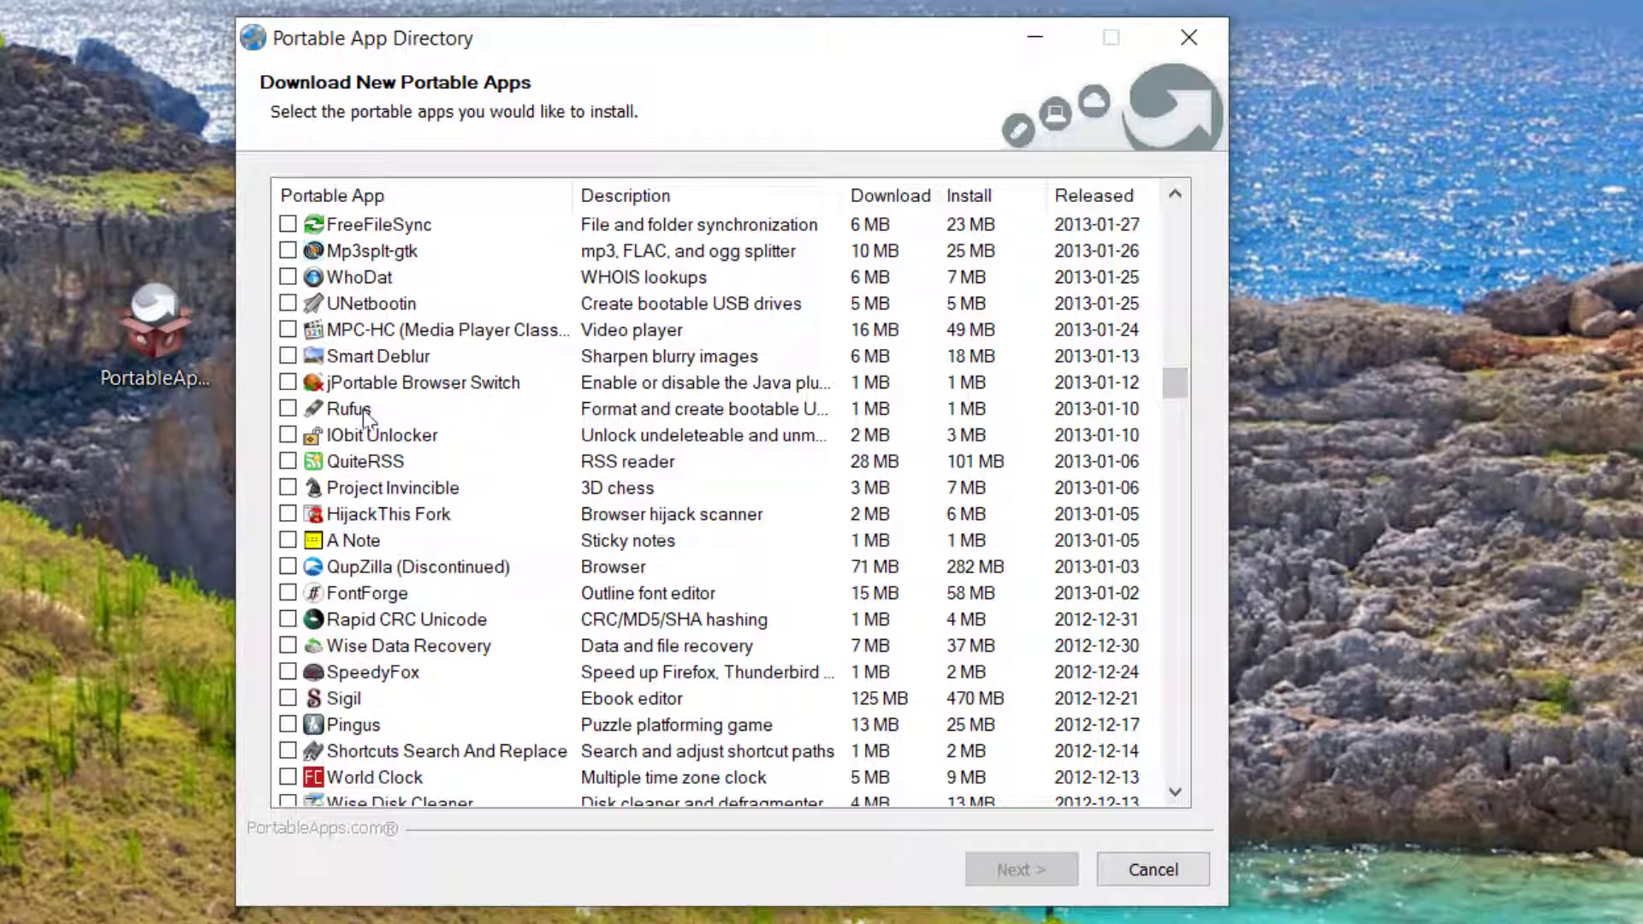
{"action": "left_click", "coordinate": [365, 414]}
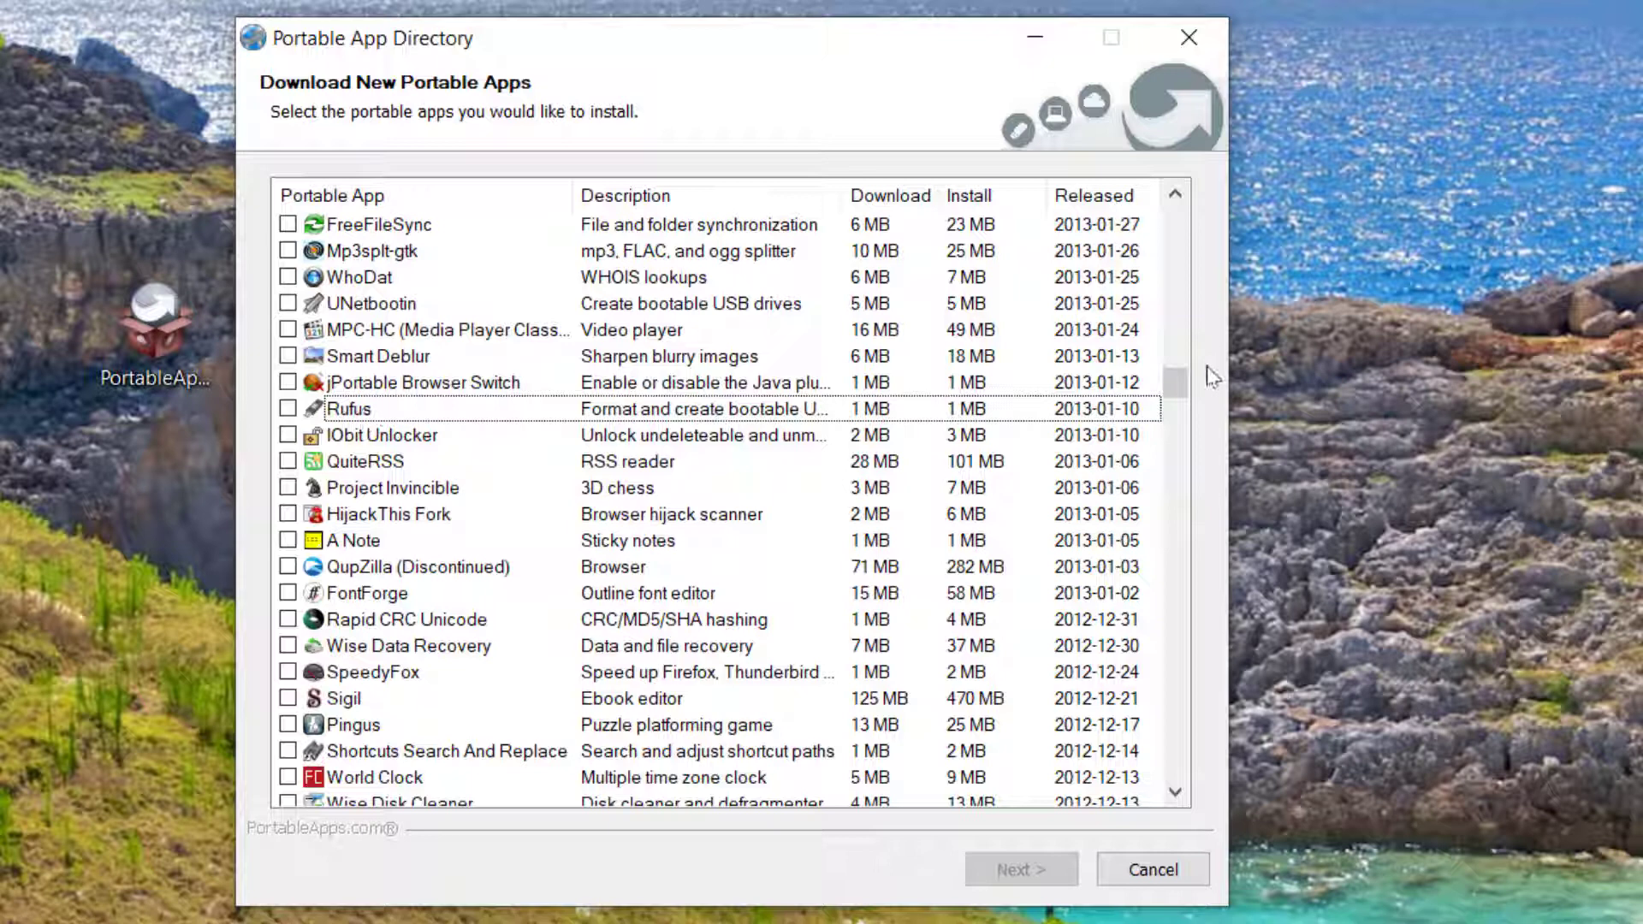
{"action": "left_click_drag", "start_coordinate": [1169, 387], "coordinate": [1168, 483]}
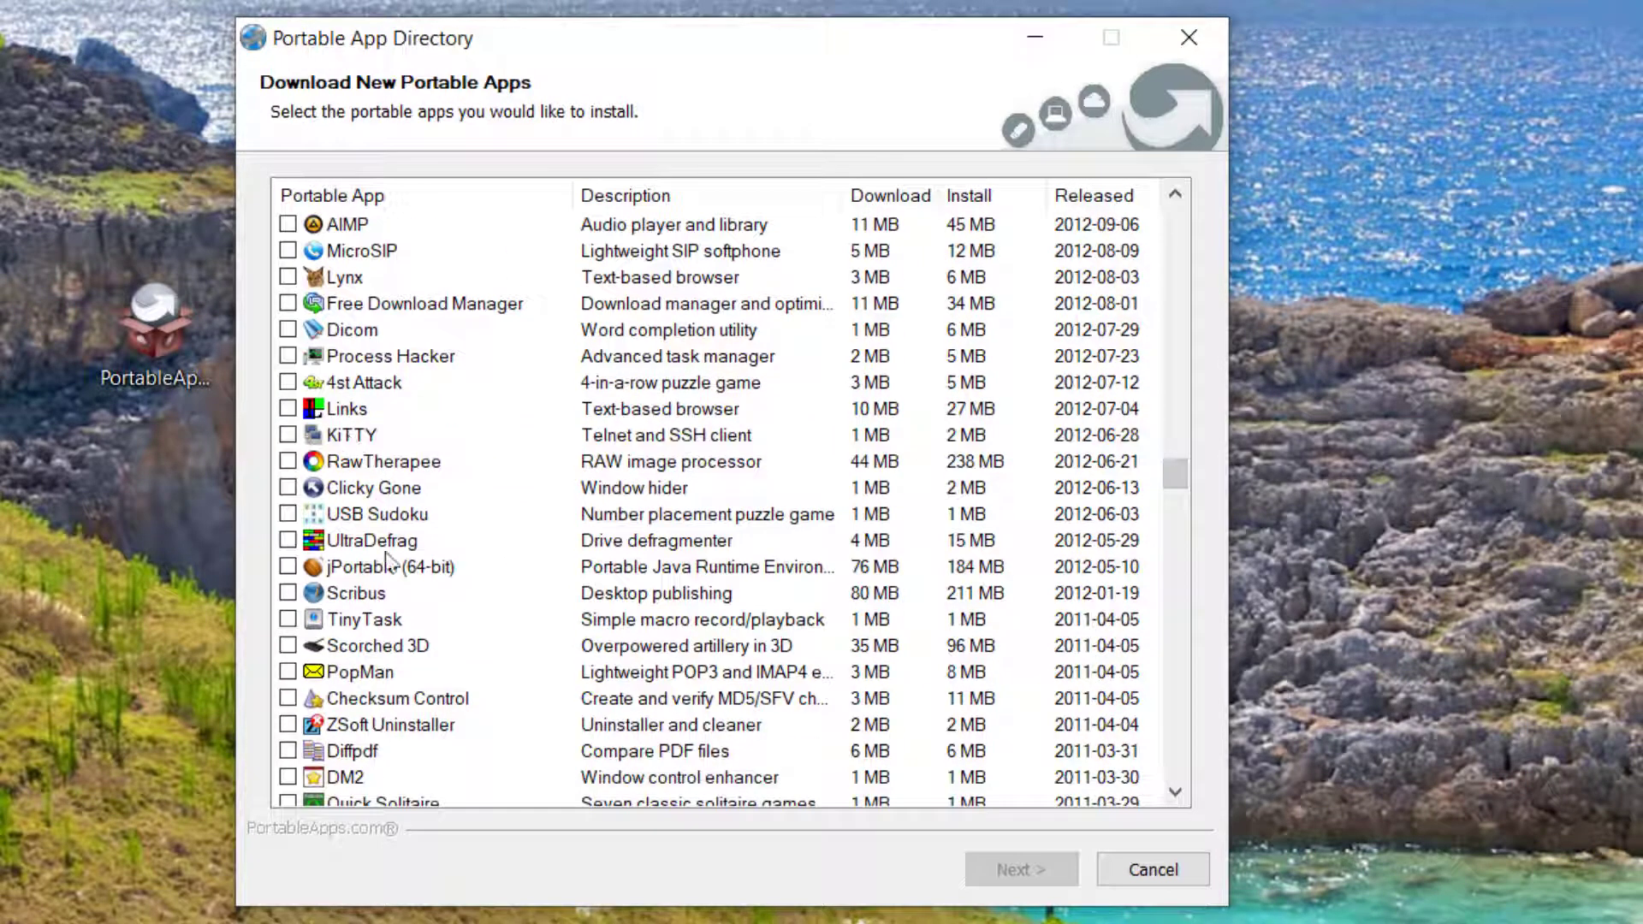
Step: Scroll the directory list to its end, where VLC and Mozilla Firefox (2004-04-16) appear
{"action": "left_click", "coordinate": [1176, 792]}
{"action": "left_click", "coordinate": [1177, 792]}
{"action": "left_click", "coordinate": [1175, 792]}
{"action": "left_click", "coordinate": [1175, 793]}
{"action": "left_click", "coordinate": [1176, 792]}
{"action": "left_click", "coordinate": [1176, 792]}
{"action": "left_click", "coordinate": [1176, 792]}
{"action": "left_click", "coordinate": [1176, 792]}
{"action": "left_click", "coordinate": [1176, 791]}
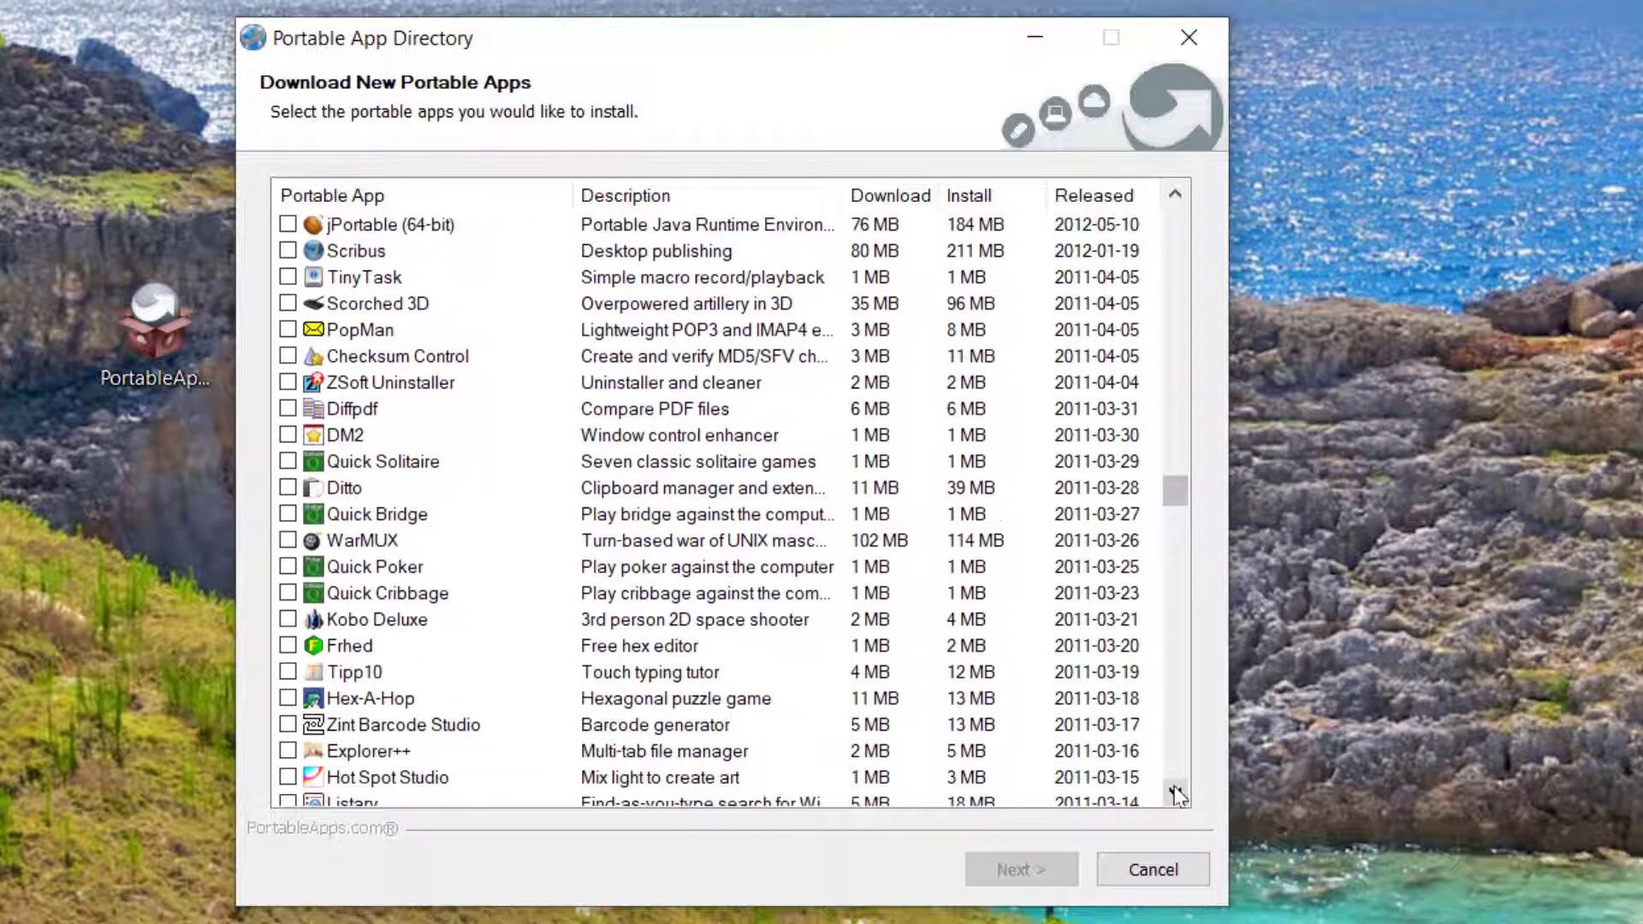
{"action": "left_click", "coordinate": [1176, 792]}
{"action": "left_click", "coordinate": [1176, 793]}
{"action": "left_click", "coordinate": [1175, 791]}
{"action": "left_click", "coordinate": [1177, 792]}
{"action": "left_click", "coordinate": [1176, 792]}
{"action": "left_click", "coordinate": [1176, 791]}
{"action": "left_click", "coordinate": [1176, 791]}
{"action": "left_click", "coordinate": [1175, 793]}
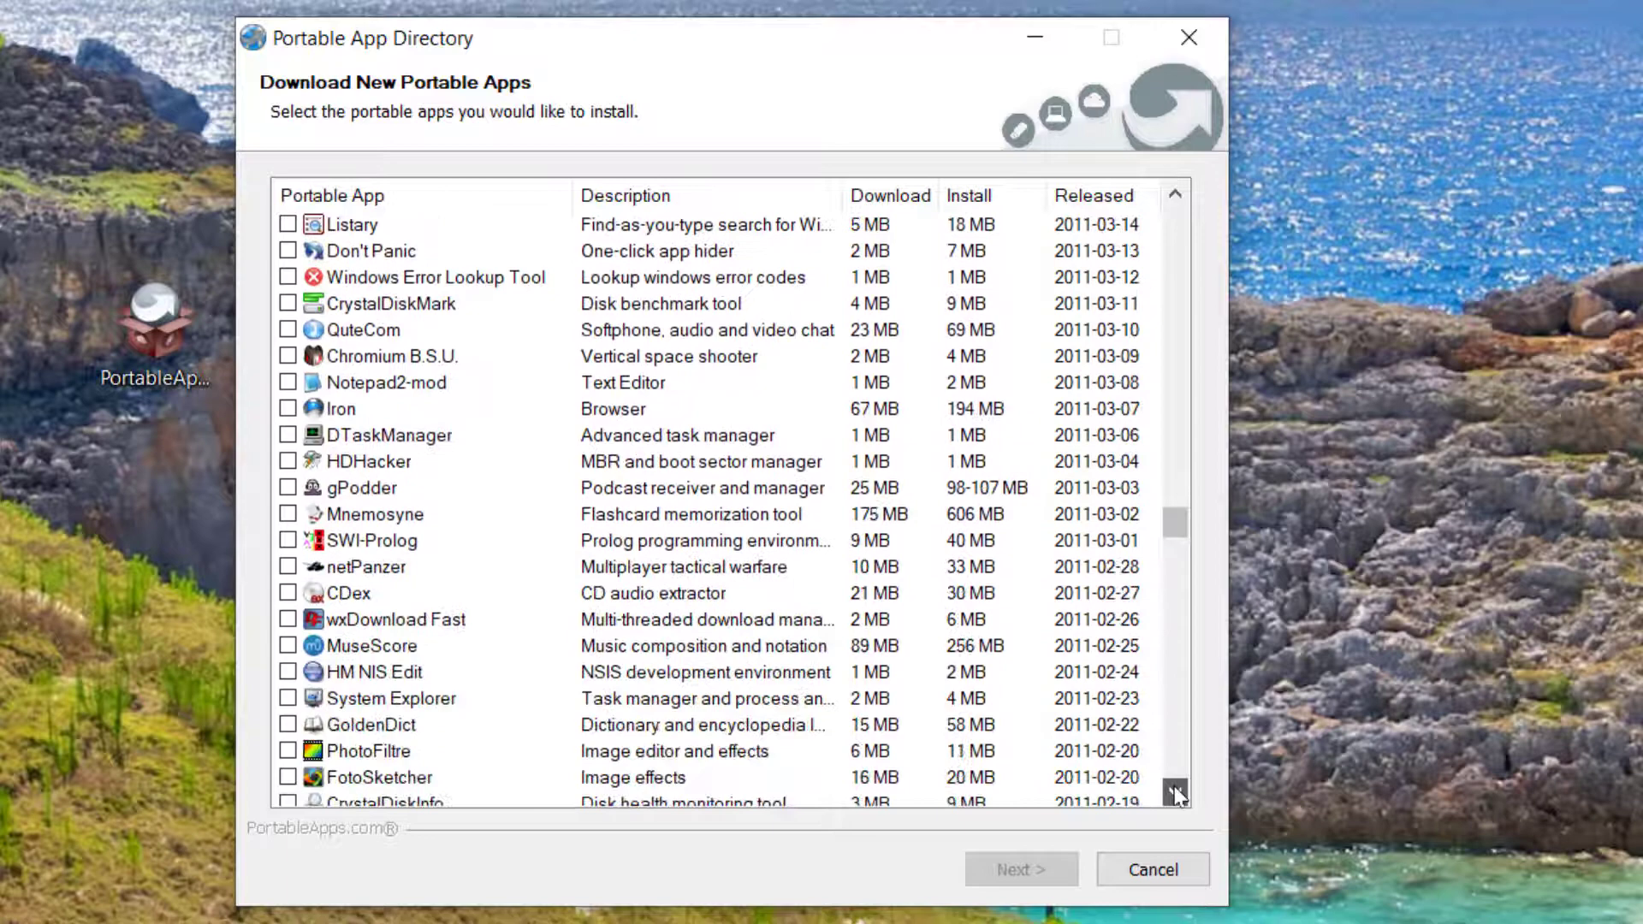
{"action": "left_click", "coordinate": [1175, 793]}
{"action": "left_click", "coordinate": [1176, 791]}
{"action": "left_click", "coordinate": [1176, 792]}
{"action": "left_click", "coordinate": [1175, 791]}
{"action": "left_click", "coordinate": [1177, 792]}
{"action": "left_click", "coordinate": [1176, 792]}
{"action": "left_click", "coordinate": [1176, 793]}
{"action": "left_click", "coordinate": [1176, 792]}
{"action": "left_click", "coordinate": [1176, 792]}
{"action": "left_click", "coordinate": [1176, 792]}
{"action": "left_click", "coordinate": [1177, 793]}
{"action": "left_click", "coordinate": [1175, 791]}
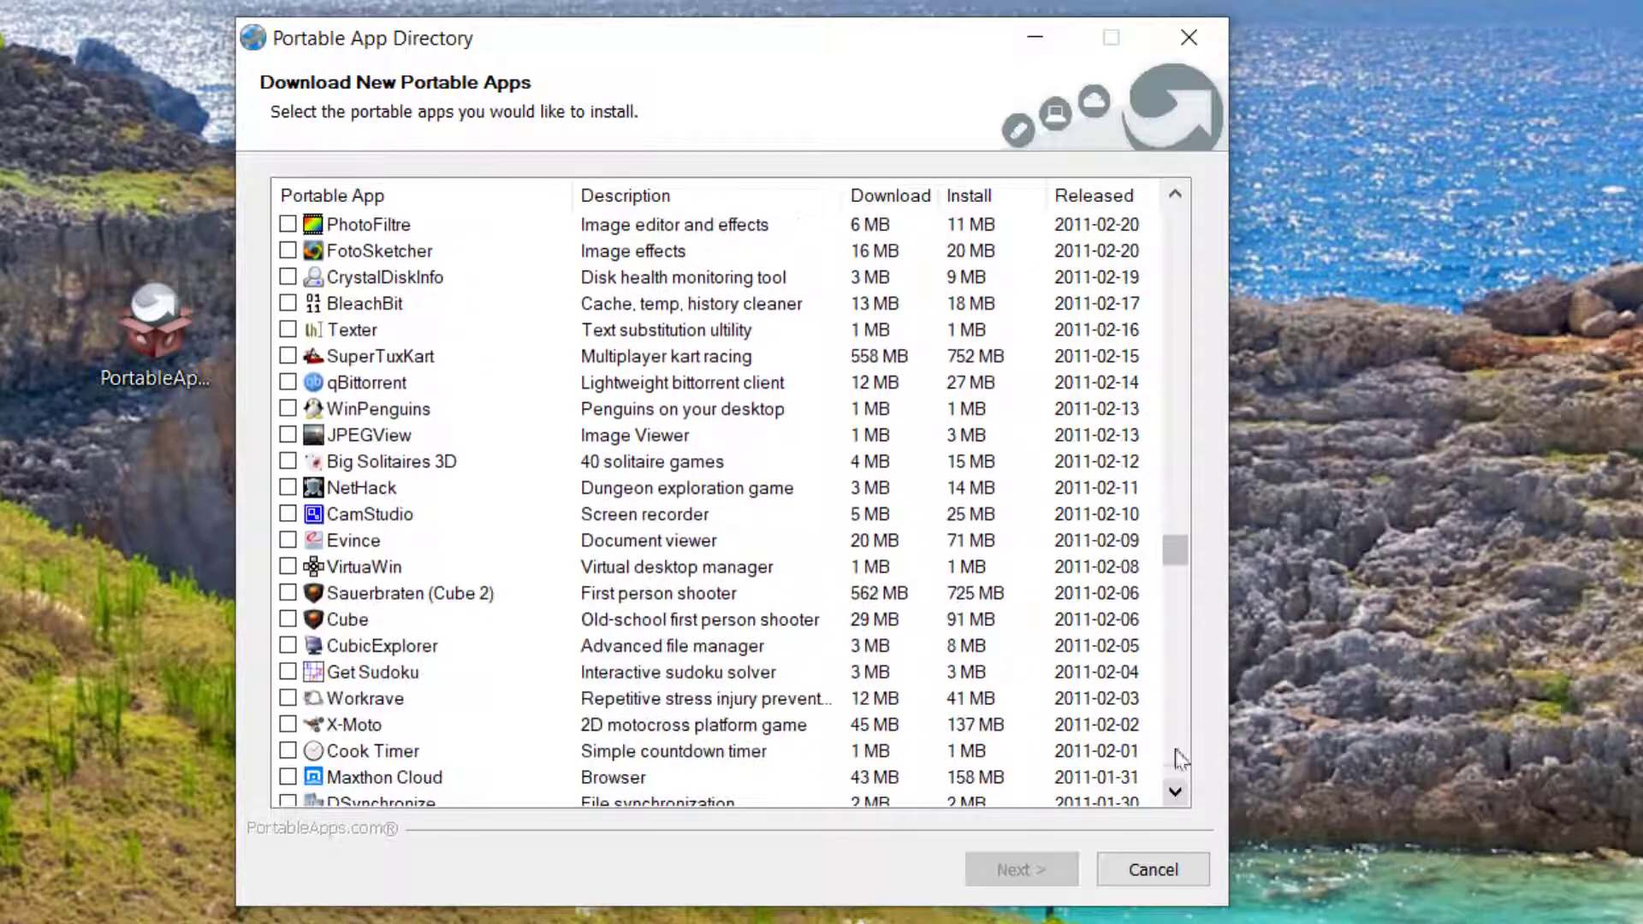
{"action": "left_click_drag", "start_coordinate": [1177, 564], "coordinate": [1156, 777]}
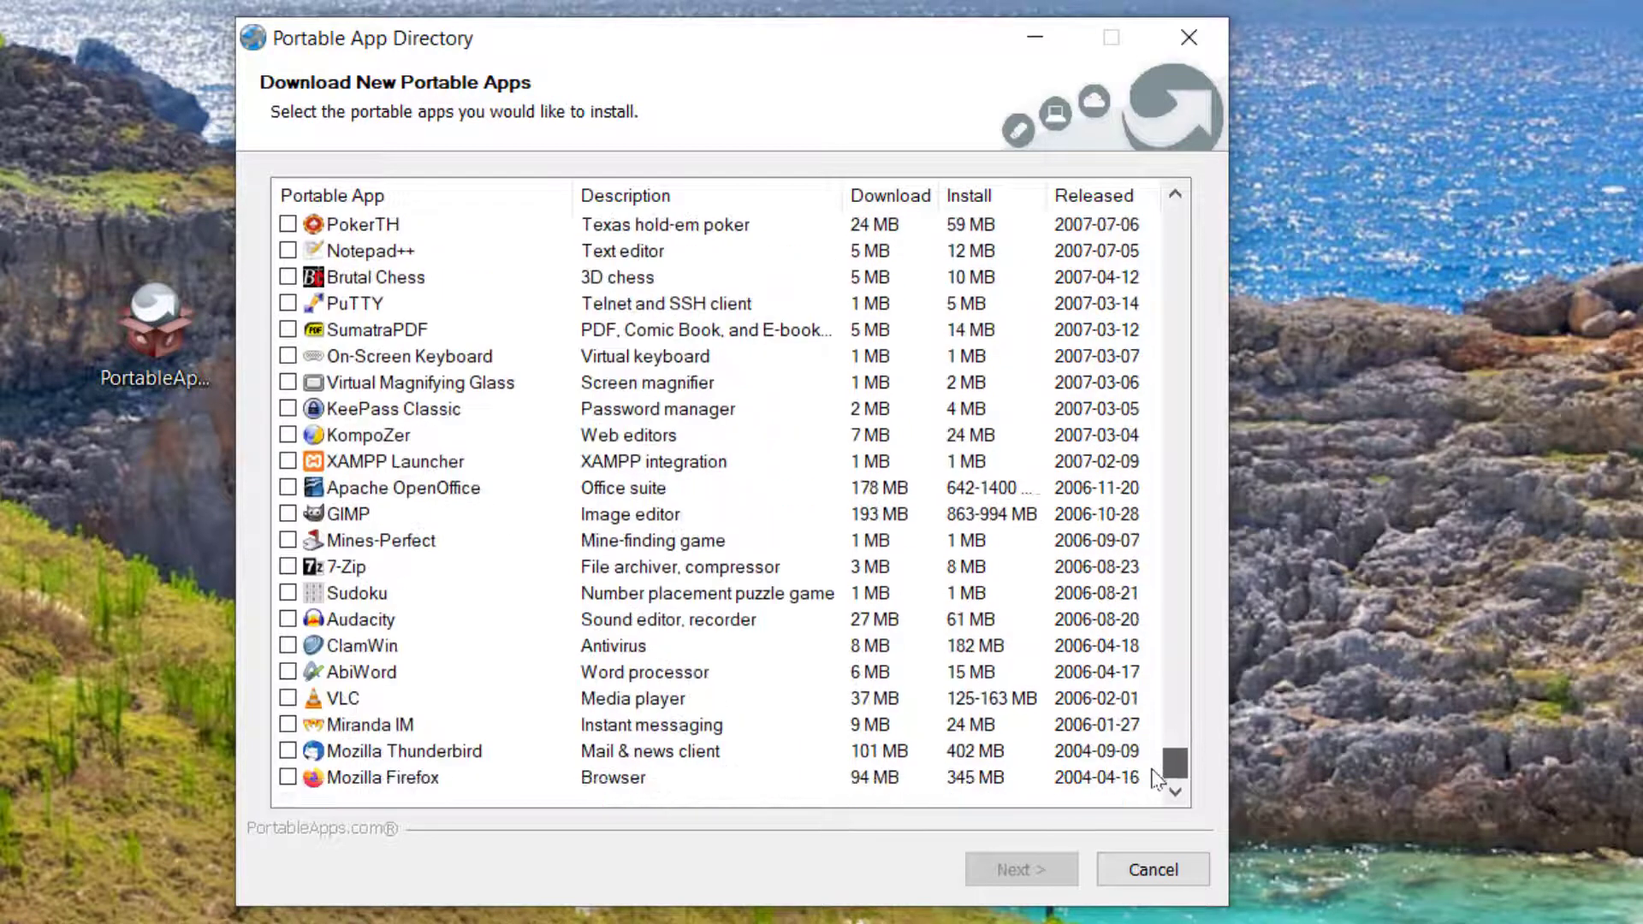
Step: Tick VLC in the Portable App Directory and download and install it
{"action": "left_click", "coordinate": [305, 699]}
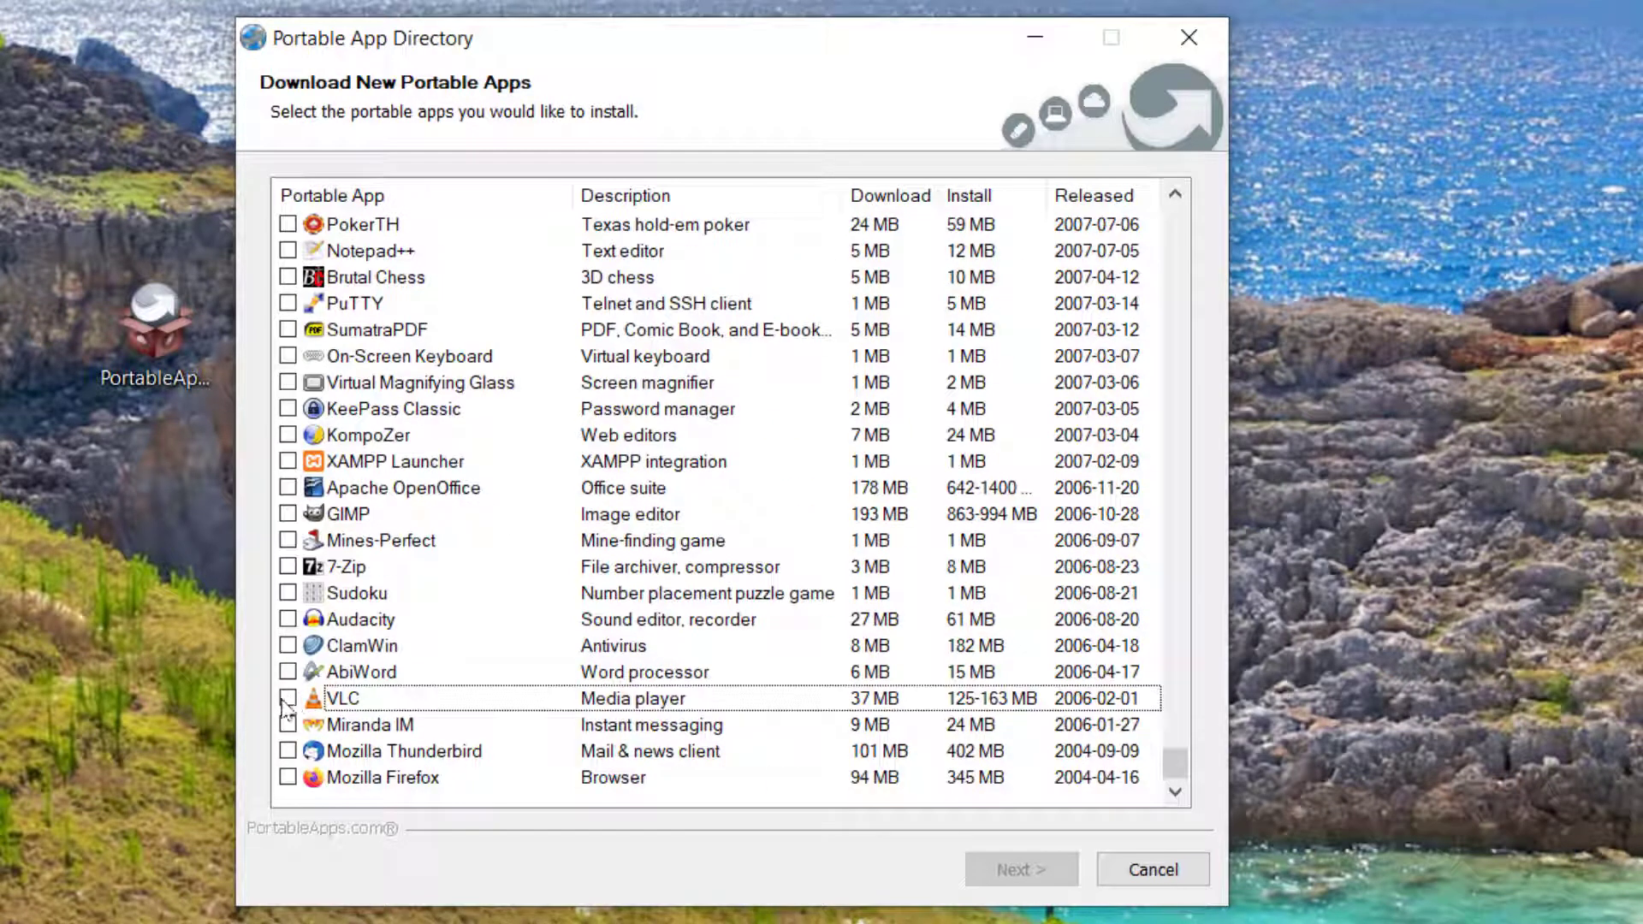
{"action": "left_click", "coordinate": [288, 698]}
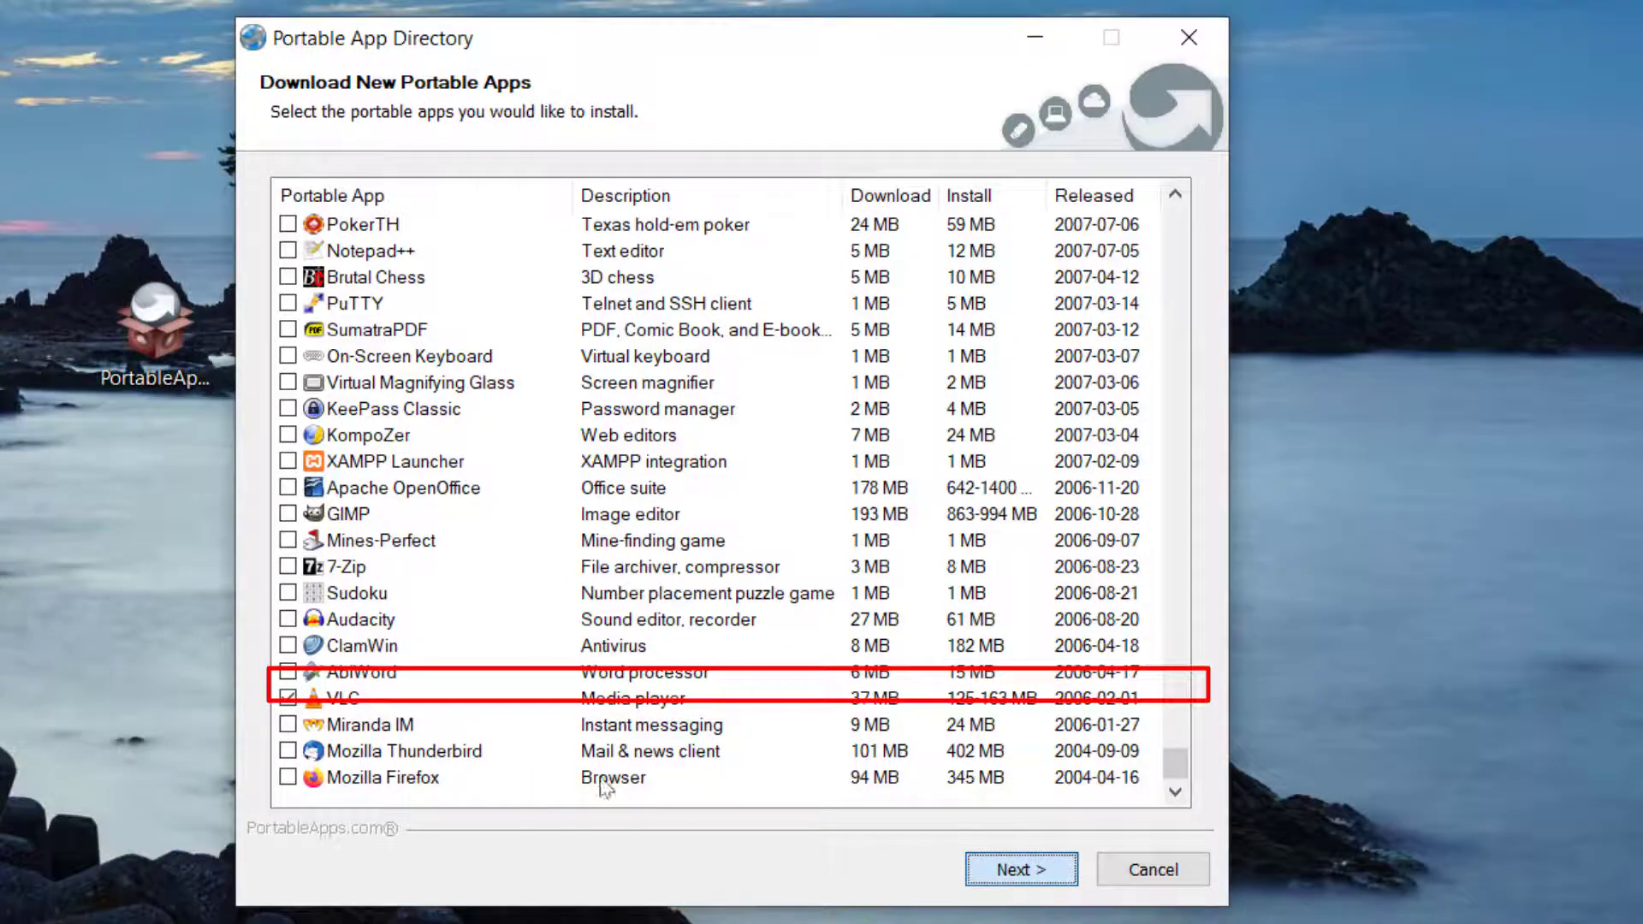
{"action": "left_click", "coordinate": [1056, 868]}
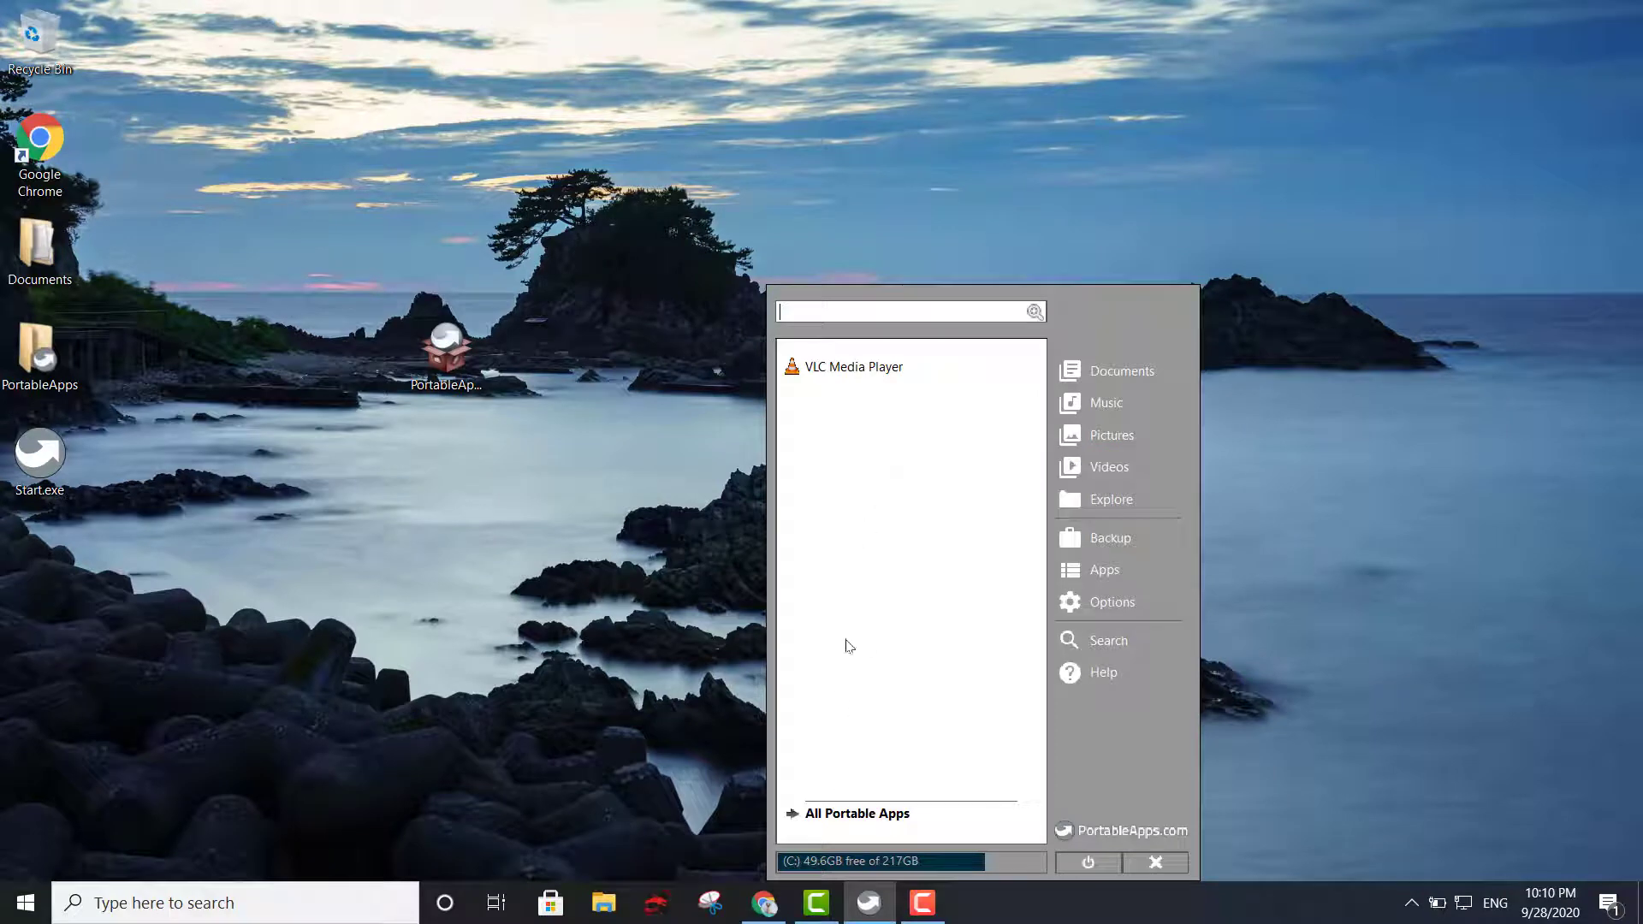
Step: Move the menu to the right side, launch VLC Media Player, and dismiss its privacy prompt
{"action": "left_click_drag", "start_coordinate": [1110, 286], "coordinate": [1468, 402]}
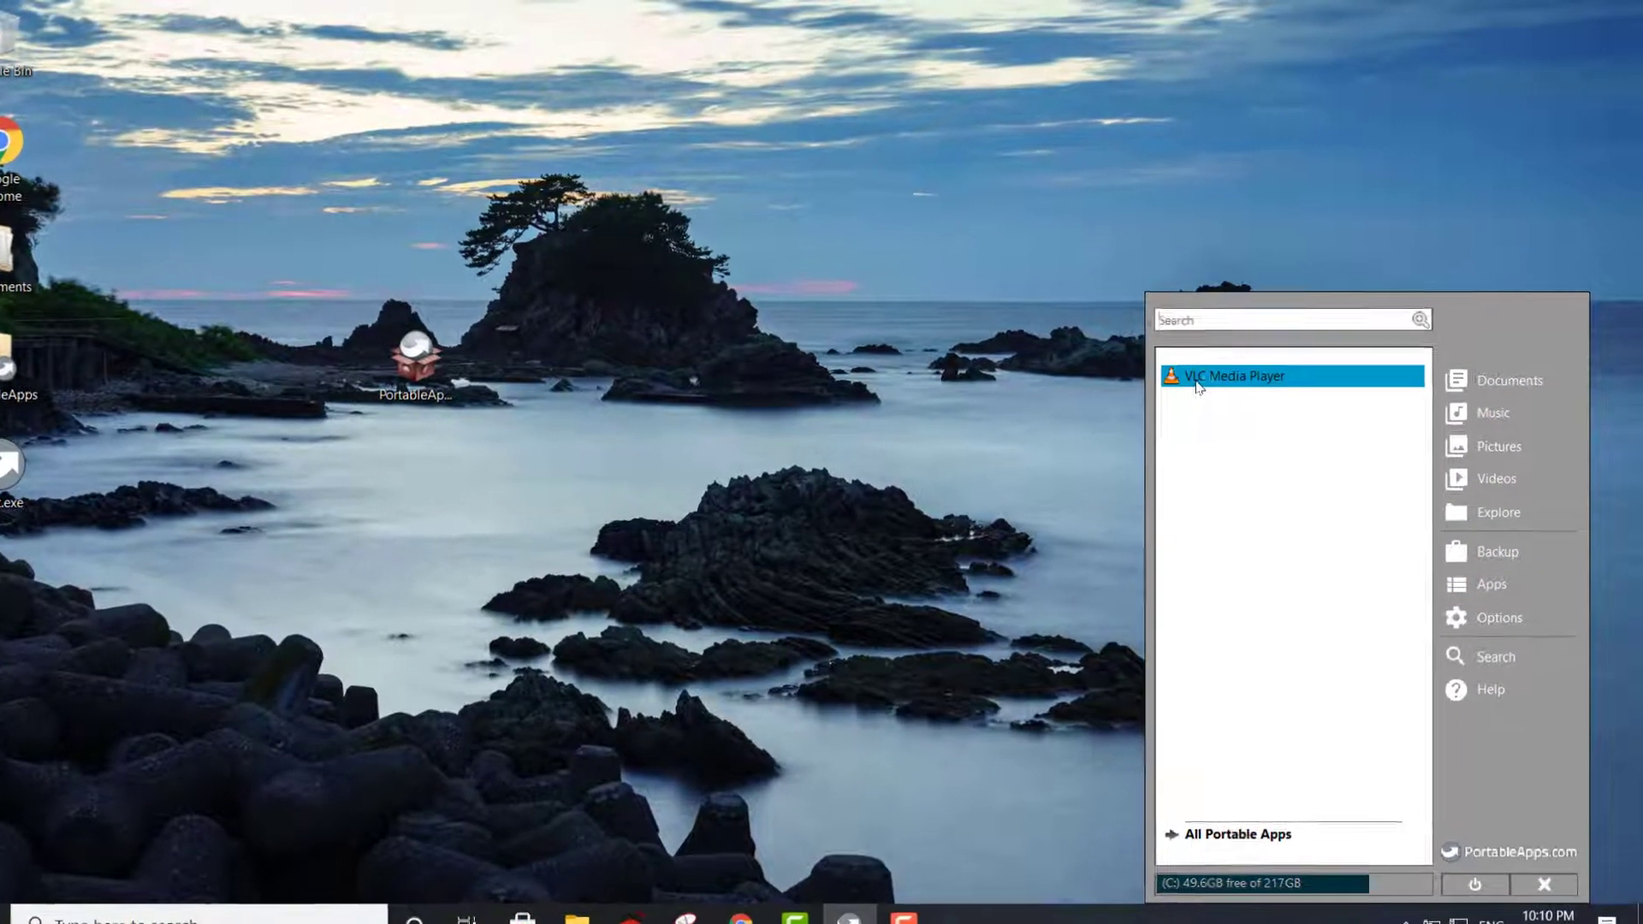
{"action": "left_click", "coordinate": [1209, 374]}
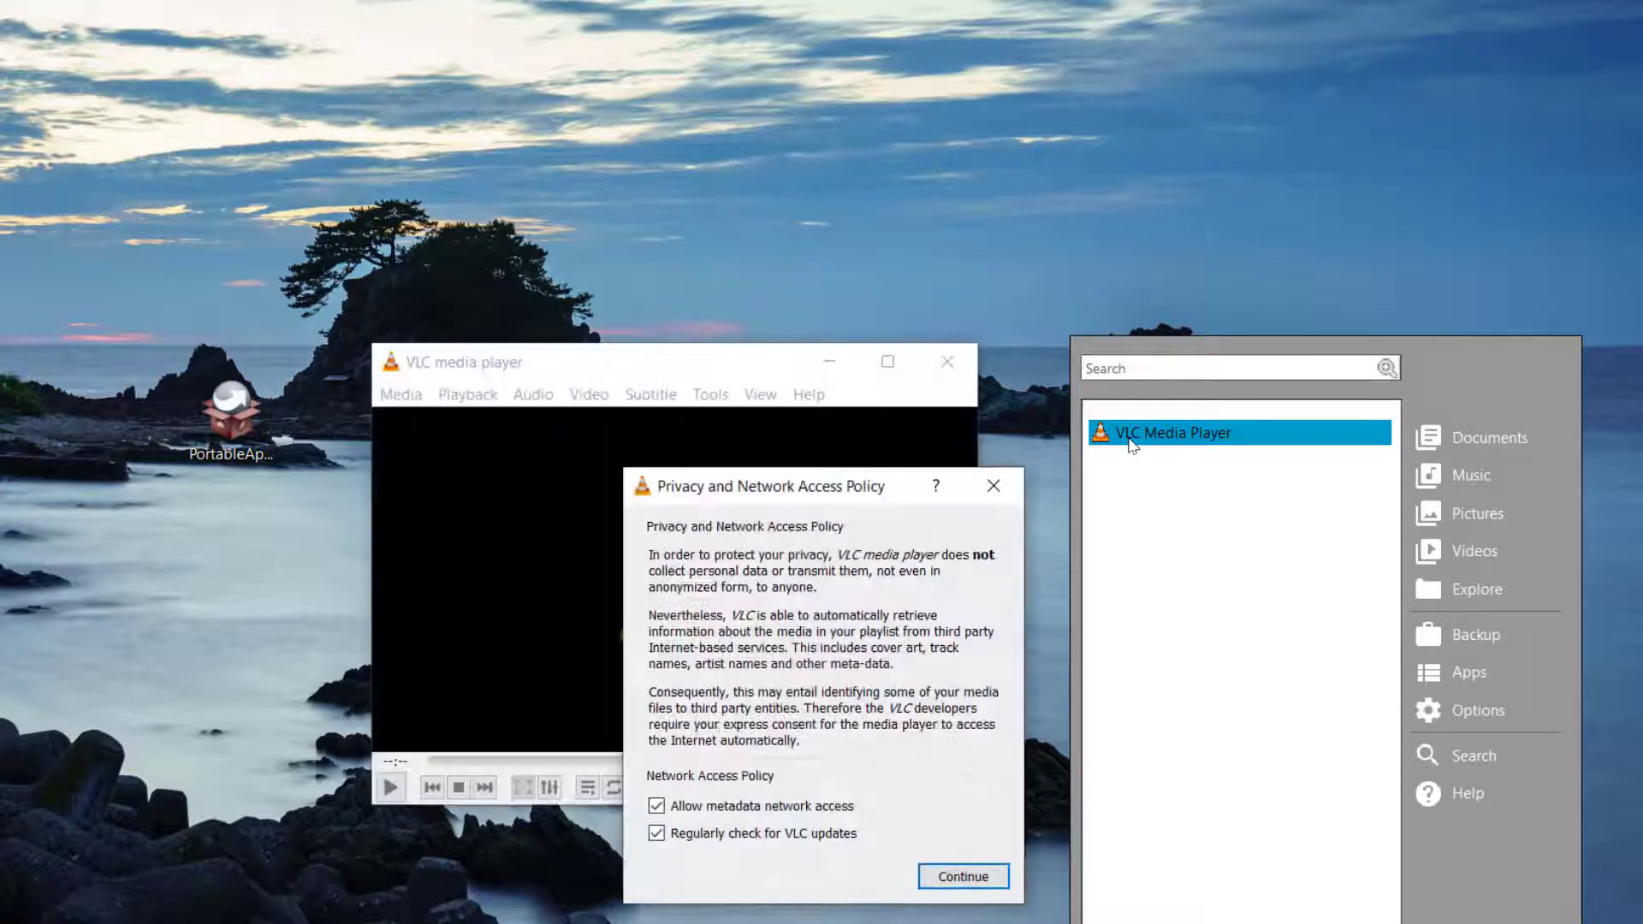
{"action": "left_click", "coordinate": [994, 485]}
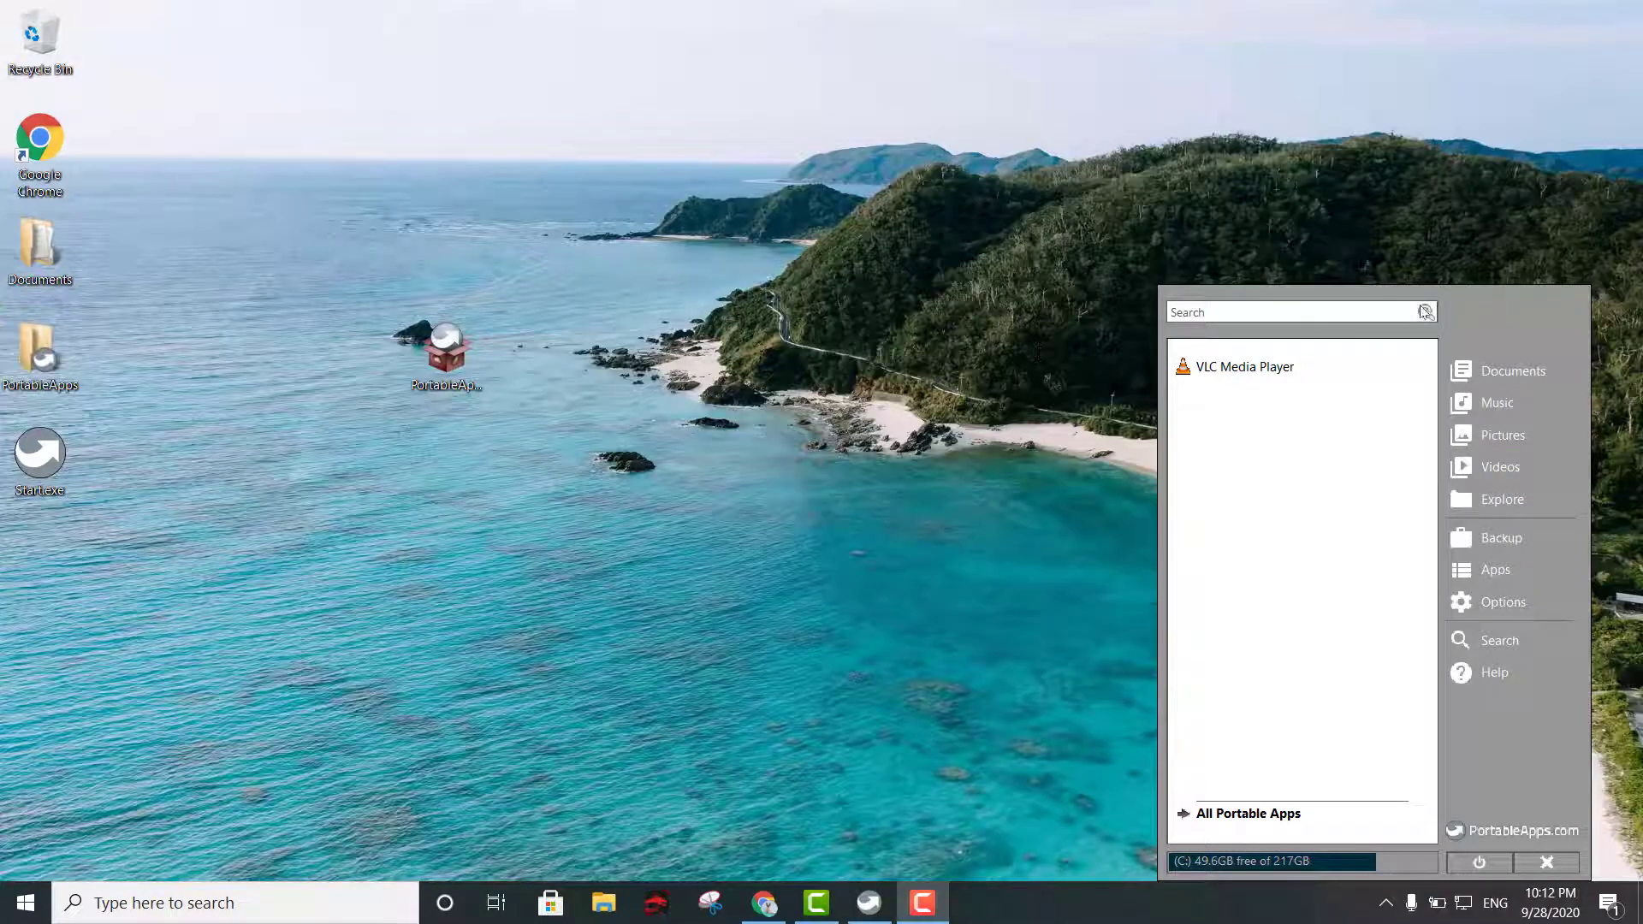
Step: Drag the PortableApps menu slightly left of its previous position
{"action": "left_click_drag", "start_coordinate": [1481, 299], "coordinate": [1455, 347]}
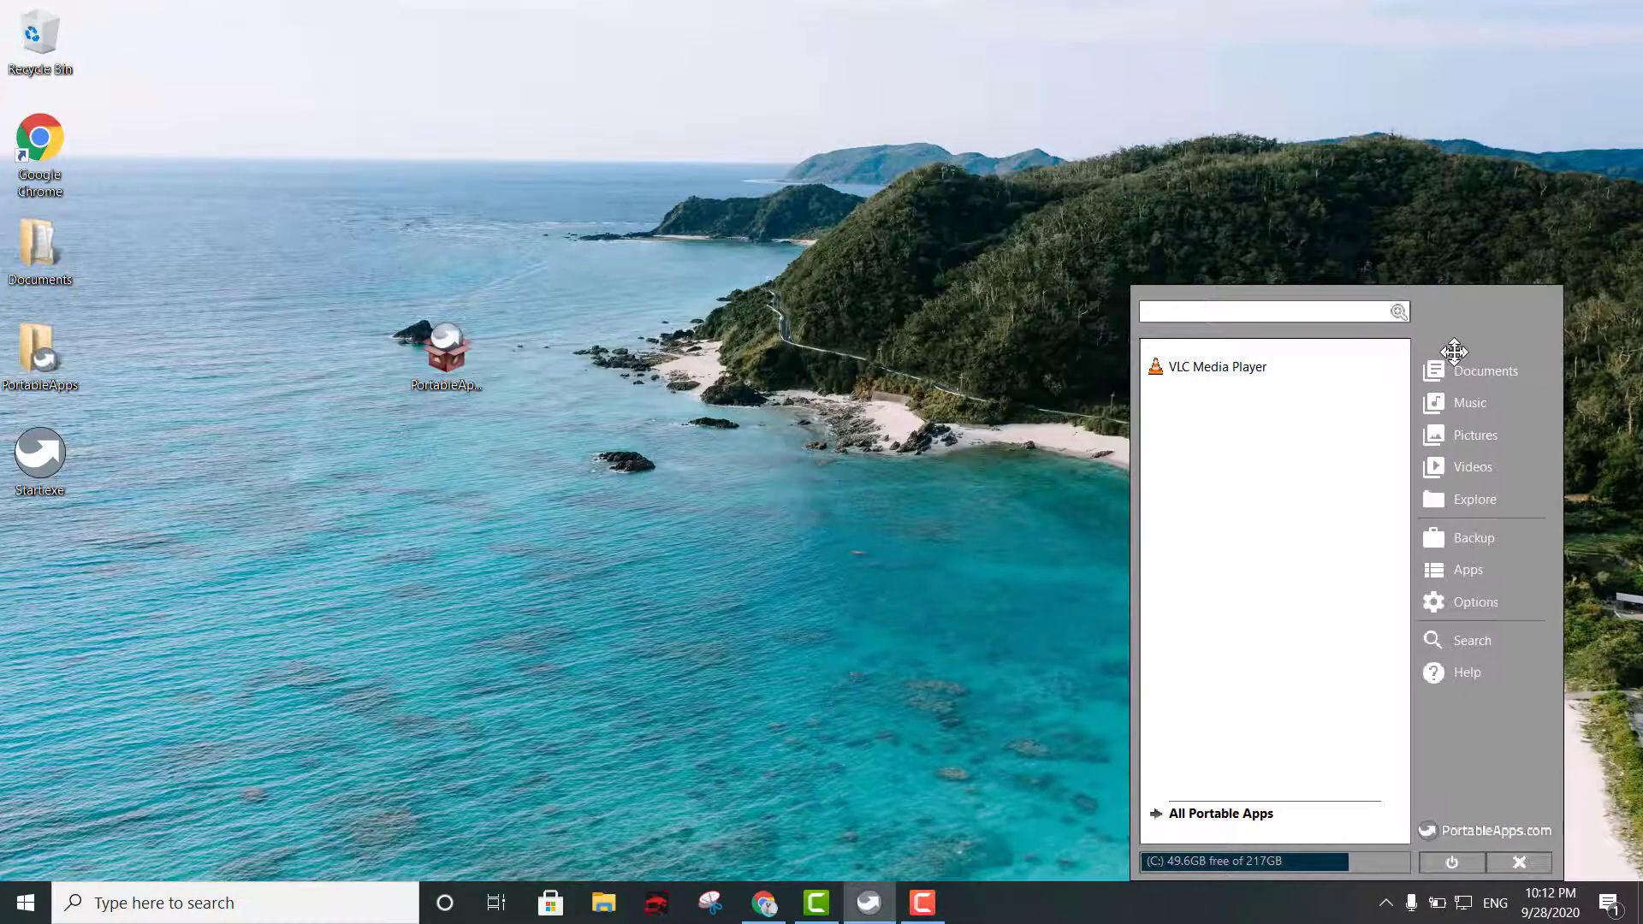